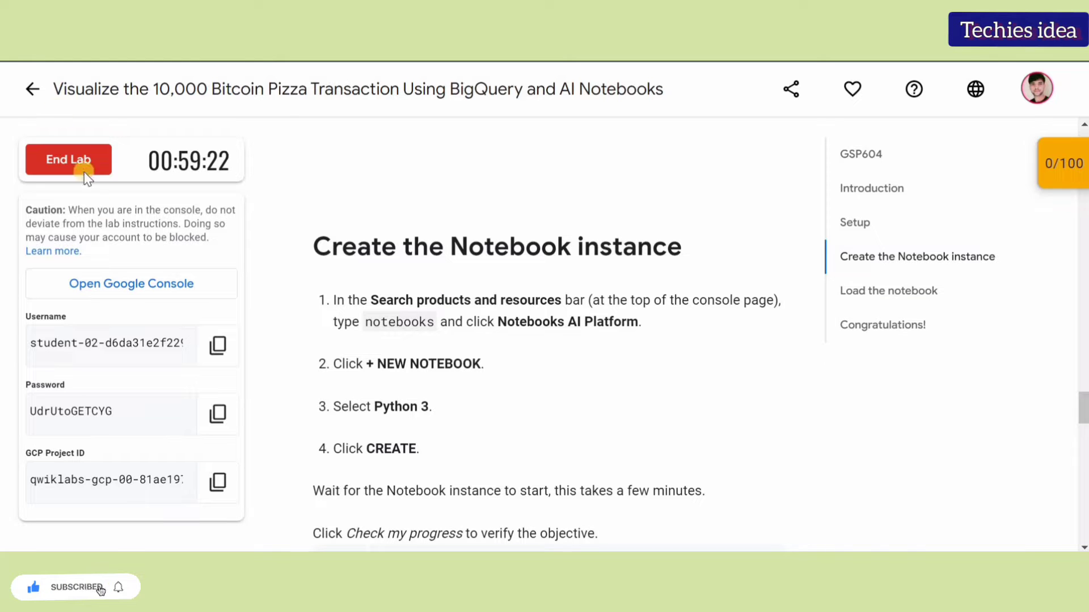
Open the Google console from the lab page and sign in with the lab's username and account password
{"action": "left_click", "coordinate": [137, 295]}
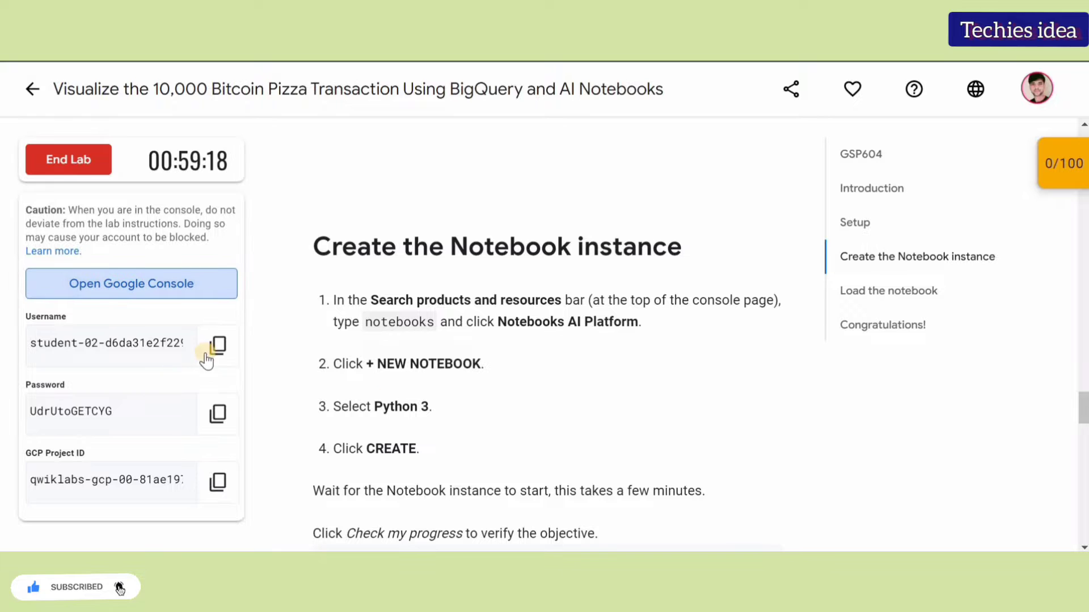
{"action": "left_click", "coordinate": [218, 346]}
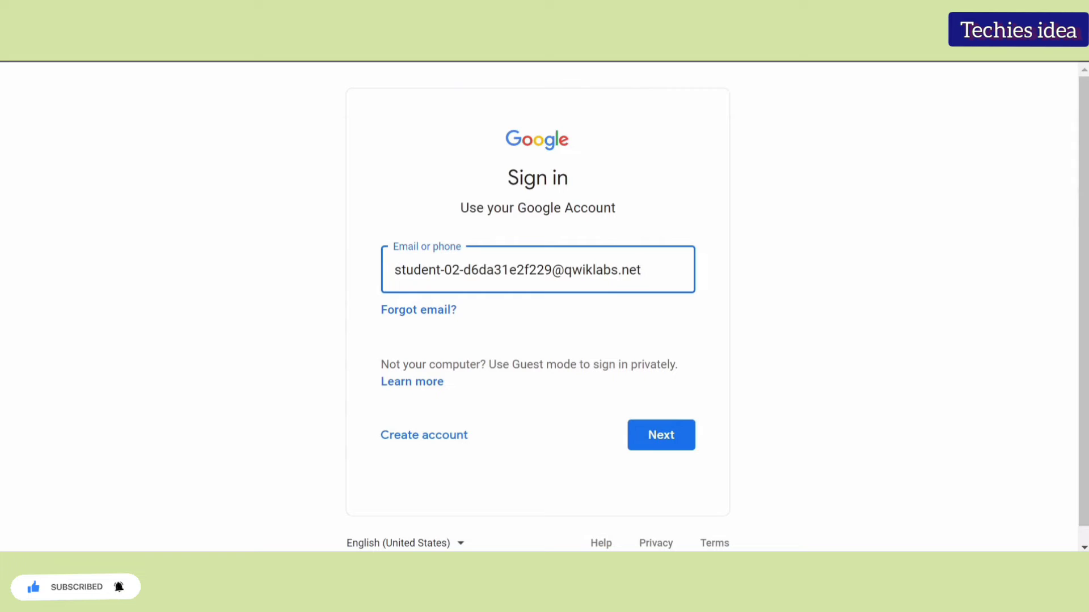
{"action": "key", "text": "Return"}
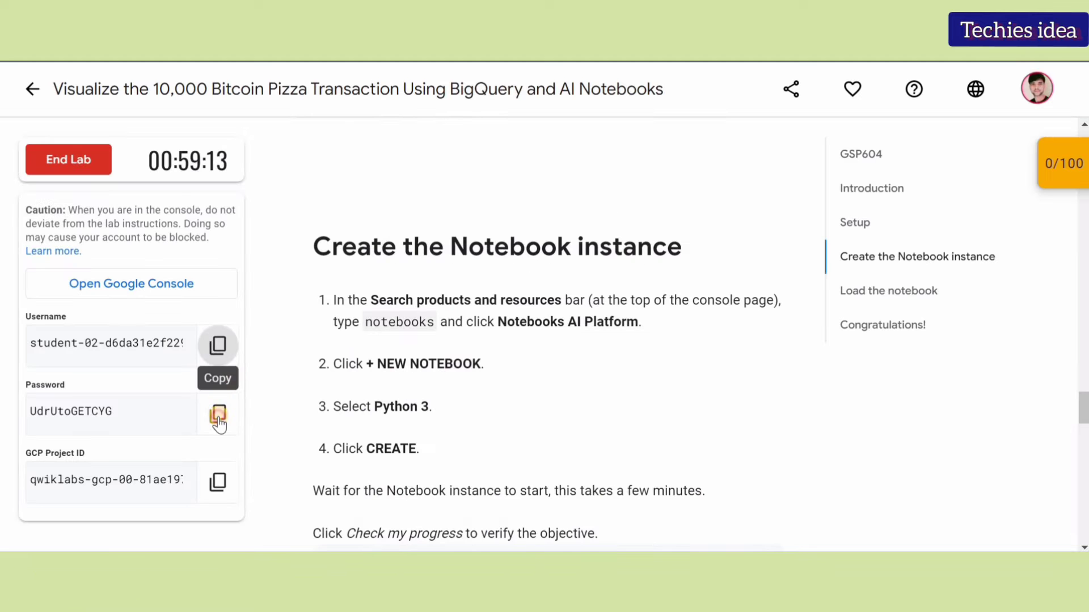
{"action": "left_click", "coordinate": [218, 420]}
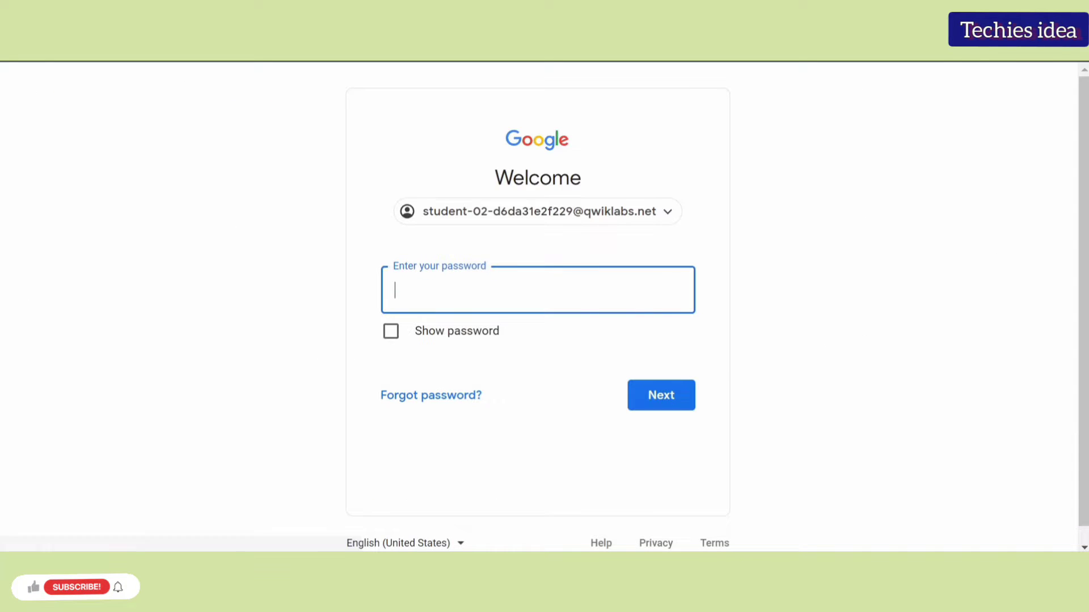
{"action": "key", "text": "ctrl+v"}
{"action": "key", "text": "Return"}
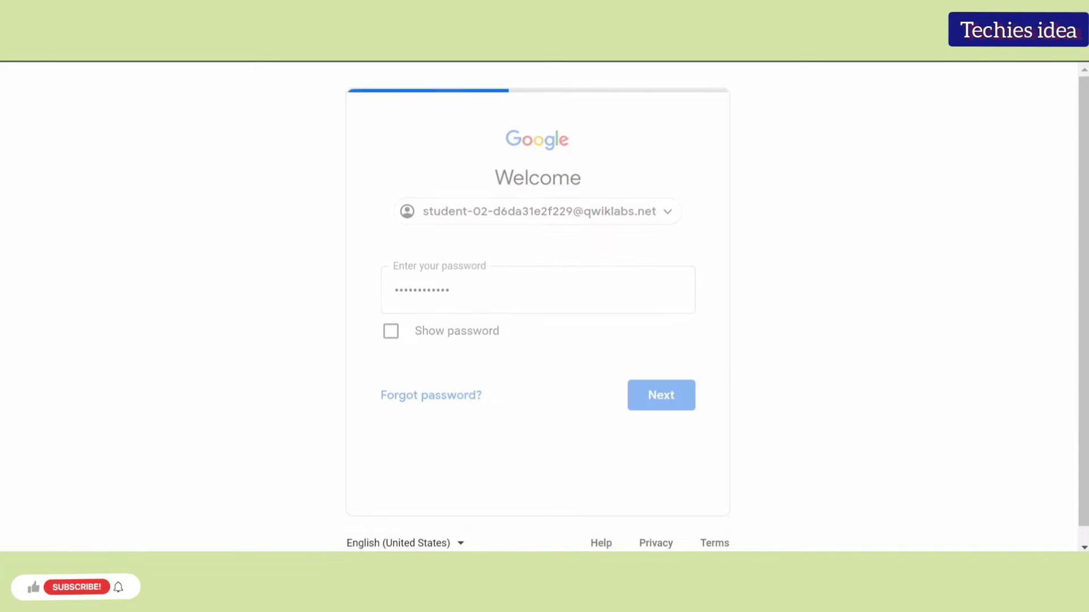
{"action": "left_click", "coordinate": [600, 527]}
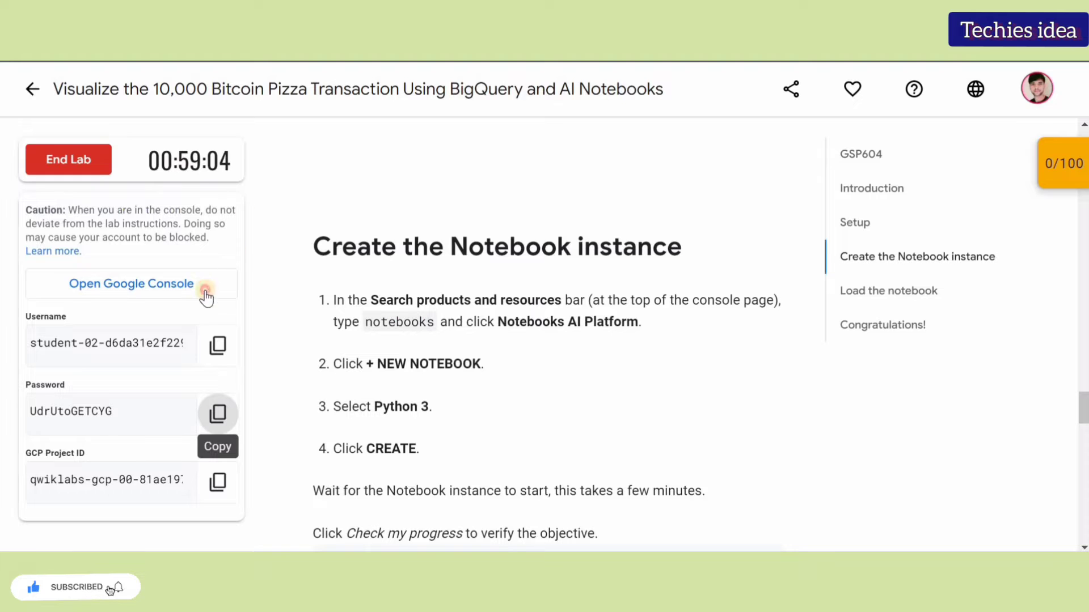
Reopen the Google console from the lab page and verify the account by re-entering the lab's username and password
{"action": "left_click", "coordinate": [206, 297]}
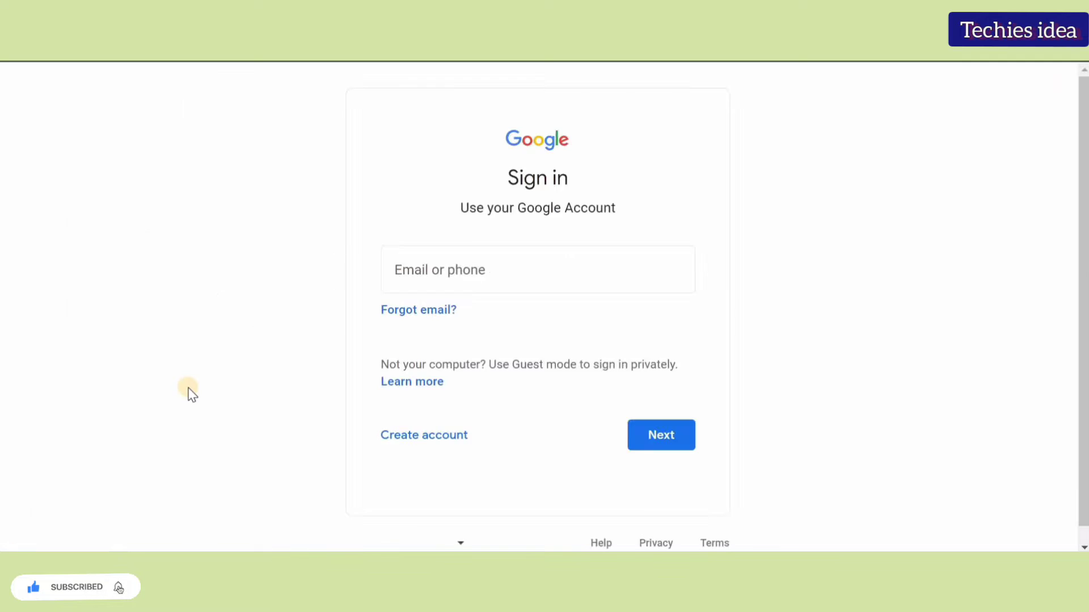
{"action": "key", "text": "alt+Tab"}
{"action": "left_click", "coordinate": [218, 345]}
{"action": "key", "text": "alt+Tab"}
{"action": "key", "text": "ctrl+v"}
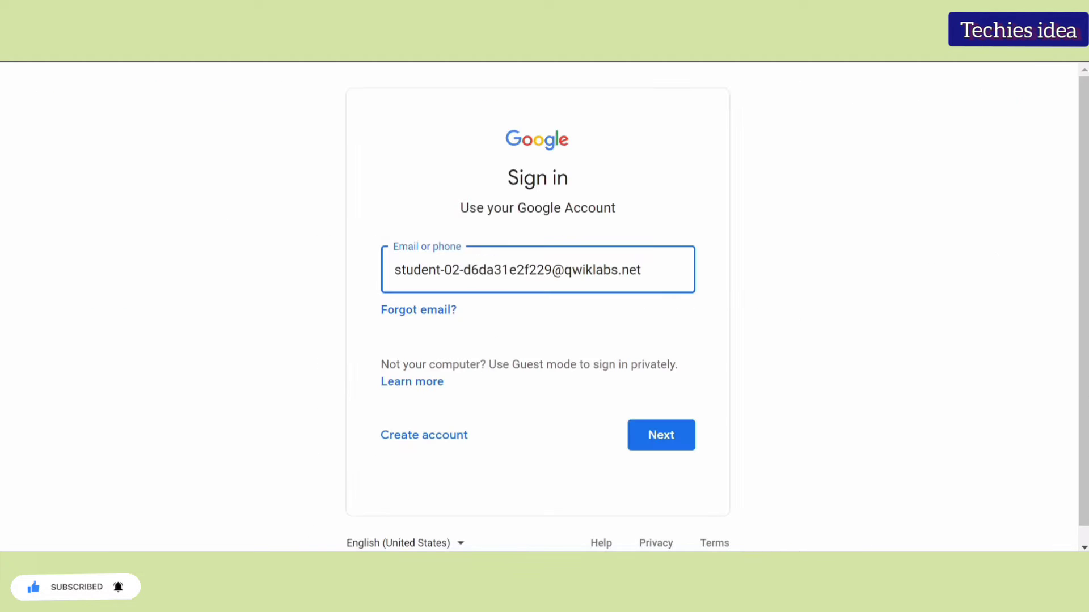
{"action": "key", "text": "Return"}
{"action": "key", "text": "alt+Tab"}
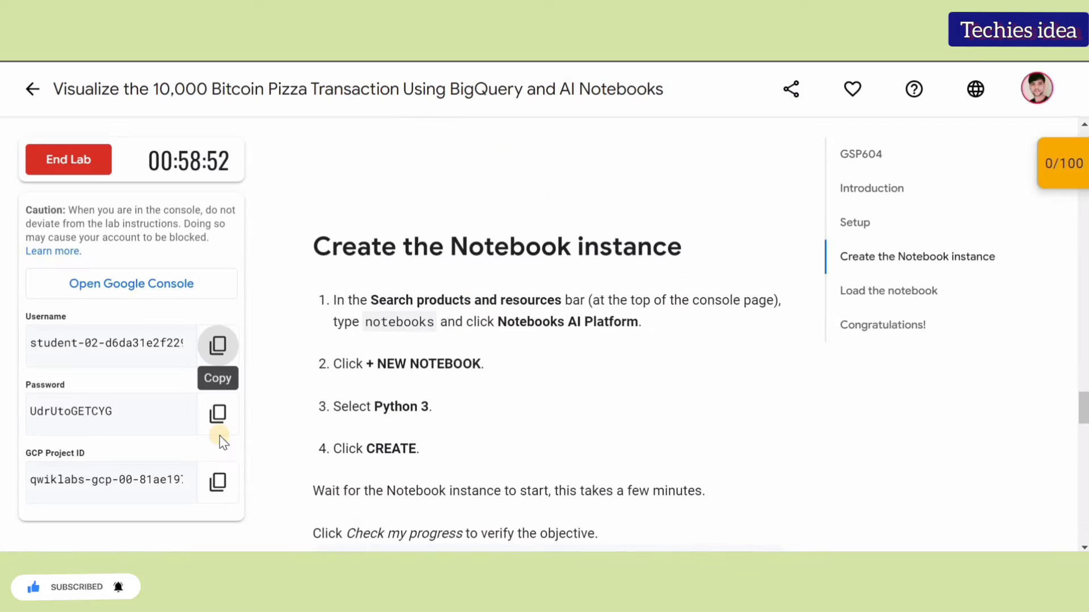
{"action": "left_click", "coordinate": [218, 413]}
{"action": "key", "text": "alt+Tab"}
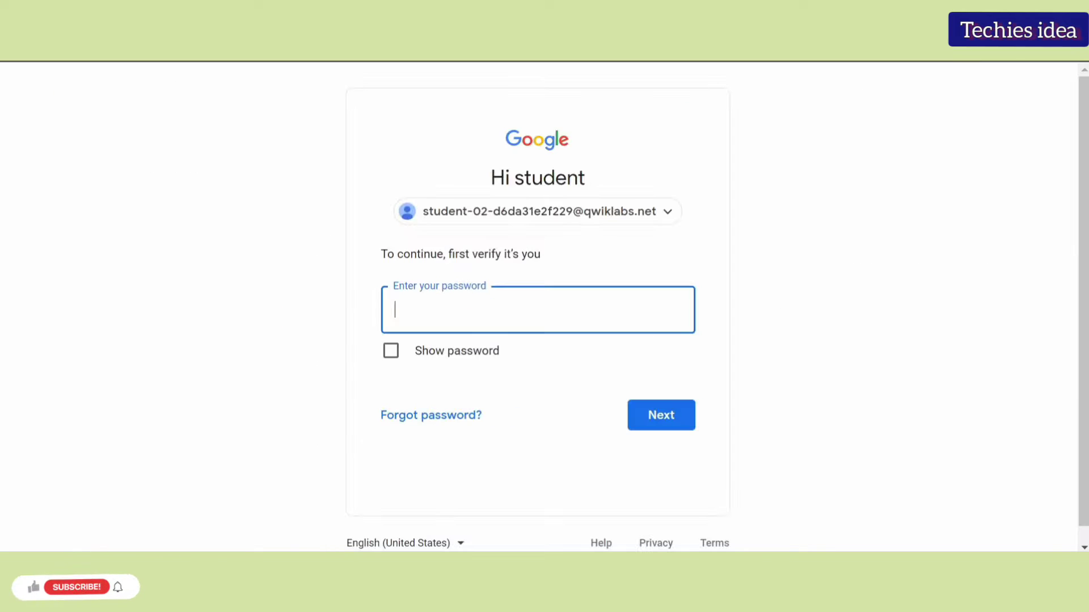
{"action": "key", "text": "Return"}
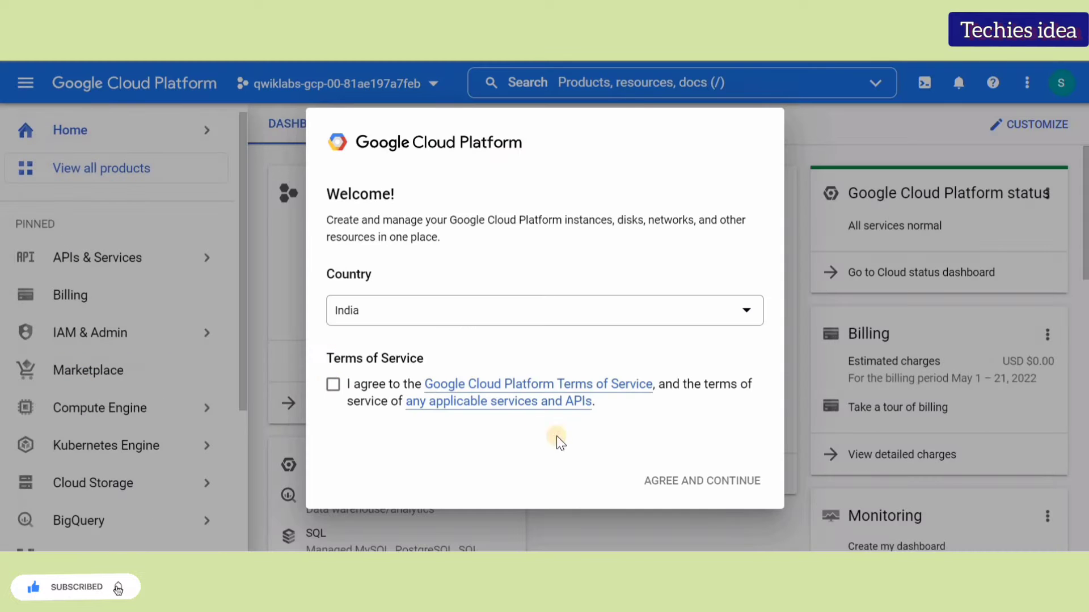
Agree to the Google Cloud Platform Terms of Service and dismiss the callout about exploring products at a glance
{"action": "double_click", "coordinate": [334, 394]}
{"action": "left_click", "coordinate": [986, 110]}
{"action": "triple_click", "coordinate": [334, 390]}
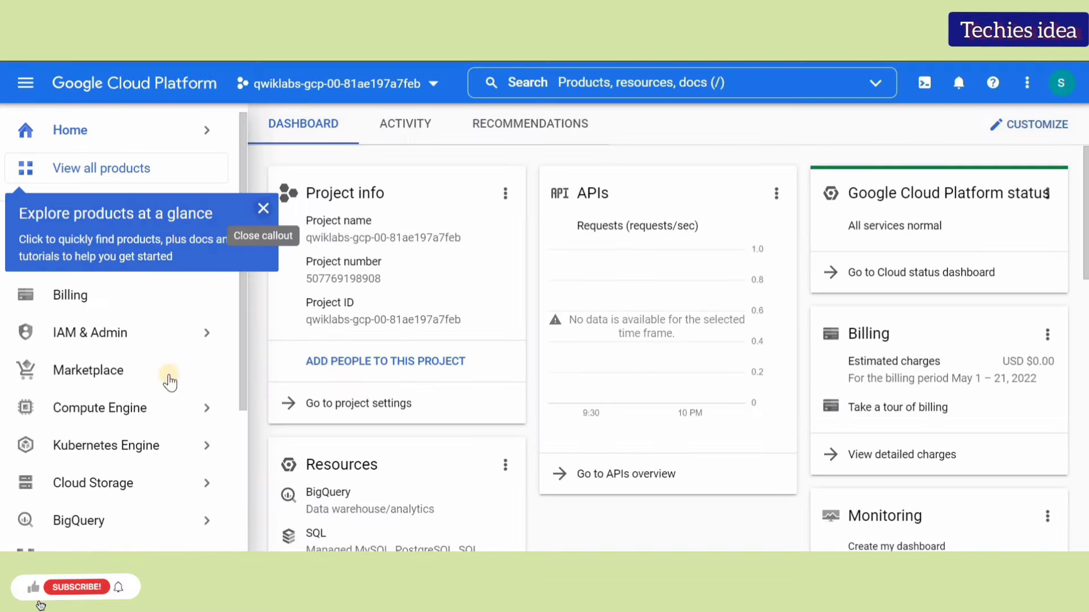
{"action": "left_click", "coordinate": [263, 206]}
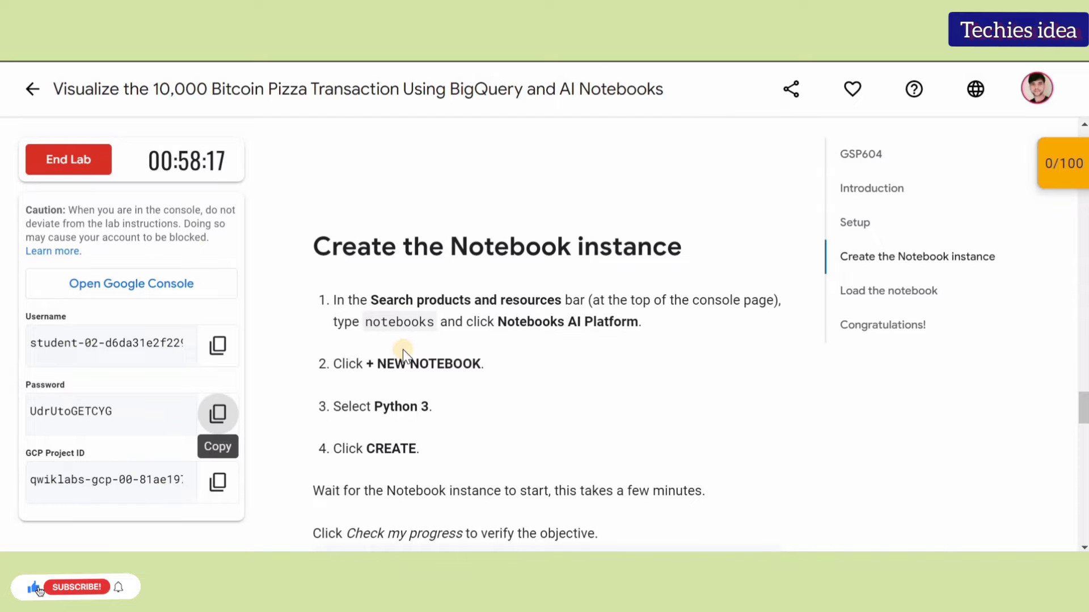
Search the cloud console for the term "notebooks" given in the lab's Create the Notebook instance instructions
{"action": "scroll", "coordinate": [403, 350], "scroll_direction": "up", "scroll_amount": 5}
{"action": "scroll", "coordinate": [403, 349], "scroll_direction": "down", "scroll_amount": 5}
{"action": "scroll", "coordinate": [402, 349], "scroll_direction": "down", "scroll_amount": 1}
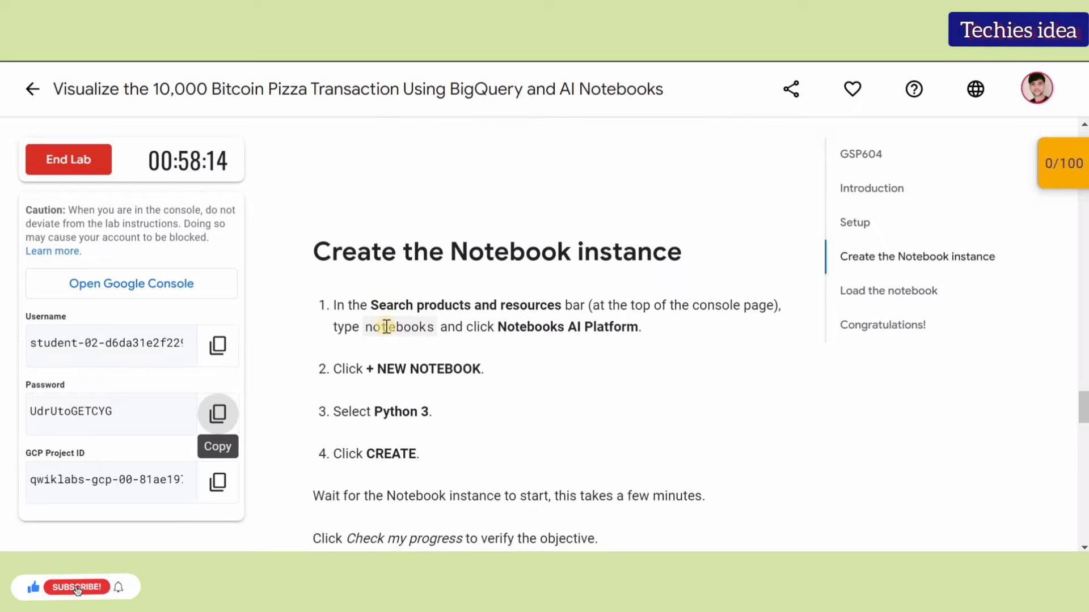
{"action": "left_click_drag", "start_coordinate": [367, 329], "coordinate": [433, 331]}
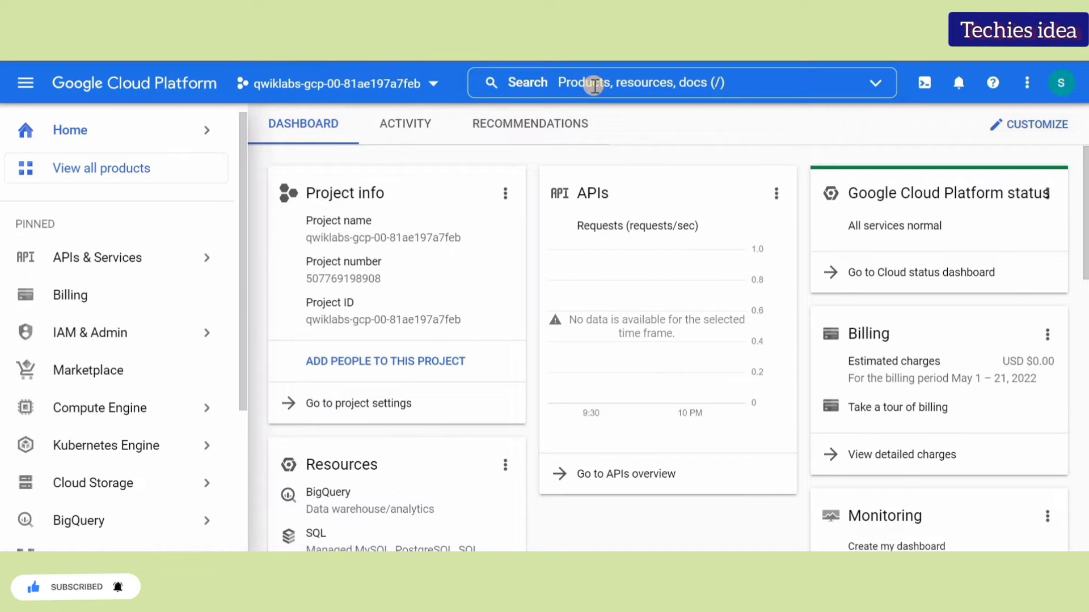
{"action": "key", "text": "Return"}
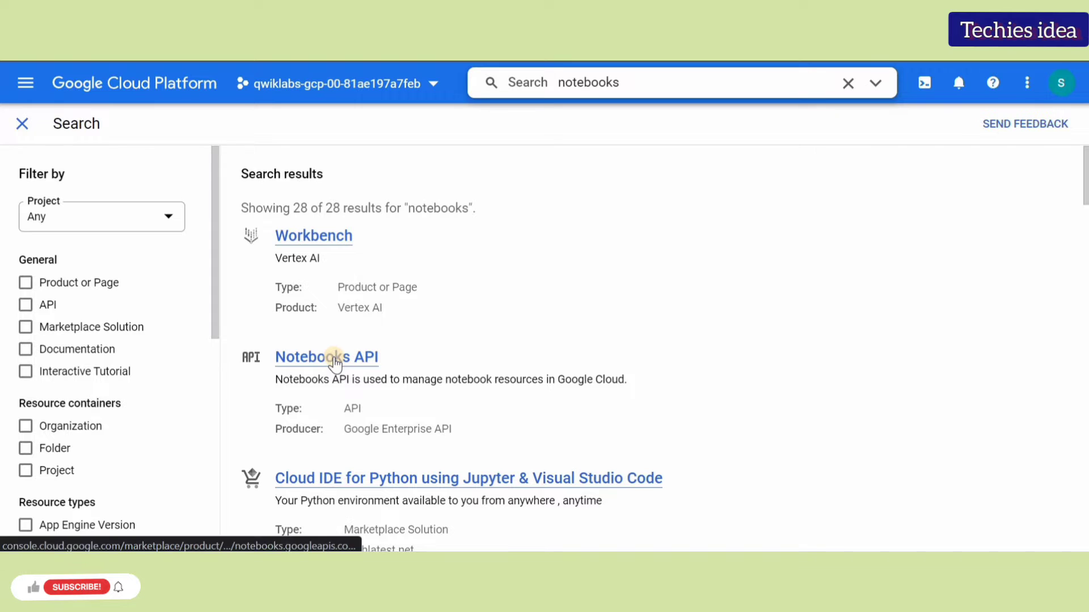
Check the Notebooks API result and the other search results against the lab's Notebooks AI Platform instruction, and close the search
{"action": "scroll", "coordinate": [335, 363], "scroll_direction": "down", "scroll_amount": 15}
{"action": "scroll", "coordinate": [335, 363], "scroll_direction": "up", "scroll_amount": 15}
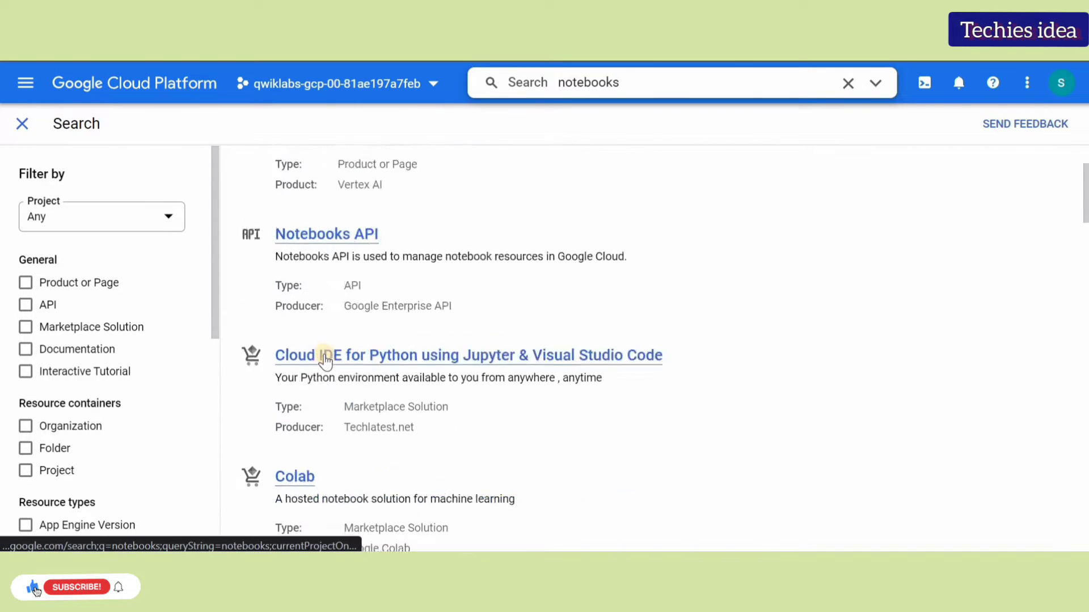
{"action": "left_click", "coordinate": [323, 357]}
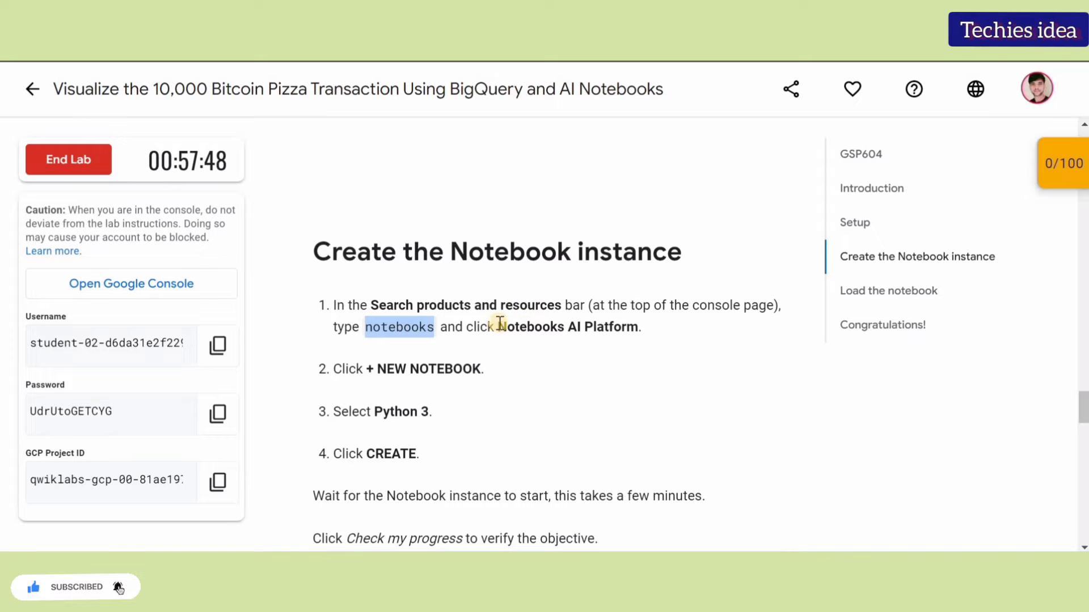
{"action": "left_click_drag", "start_coordinate": [498, 328], "coordinate": [633, 331]}
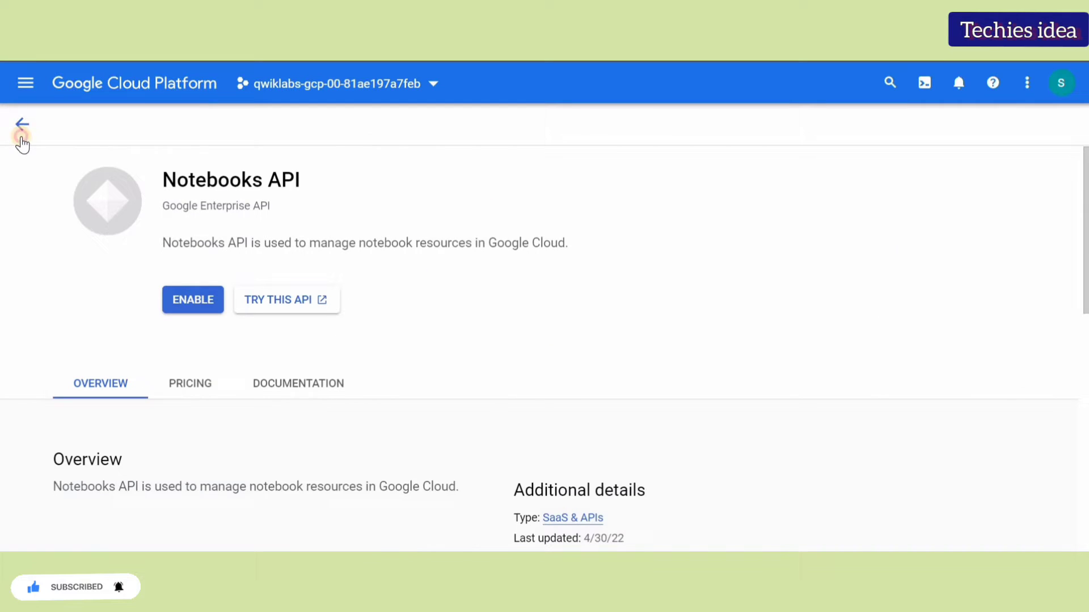
{"action": "left_click", "coordinate": [21, 134]}
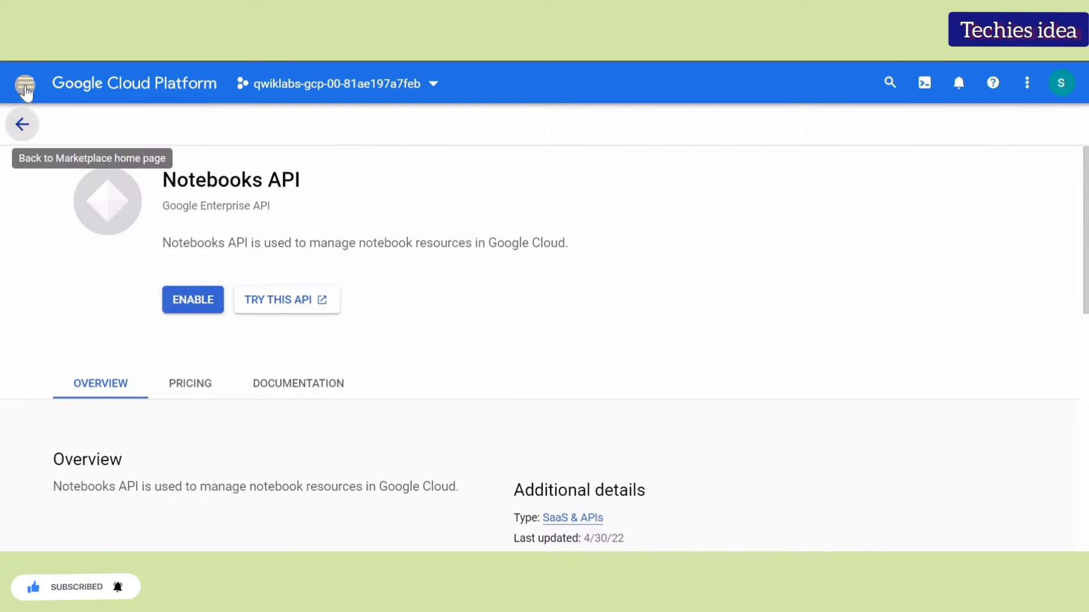
{"action": "scroll", "coordinate": [449, 292], "scroll_direction": "down", "scroll_amount": 12}
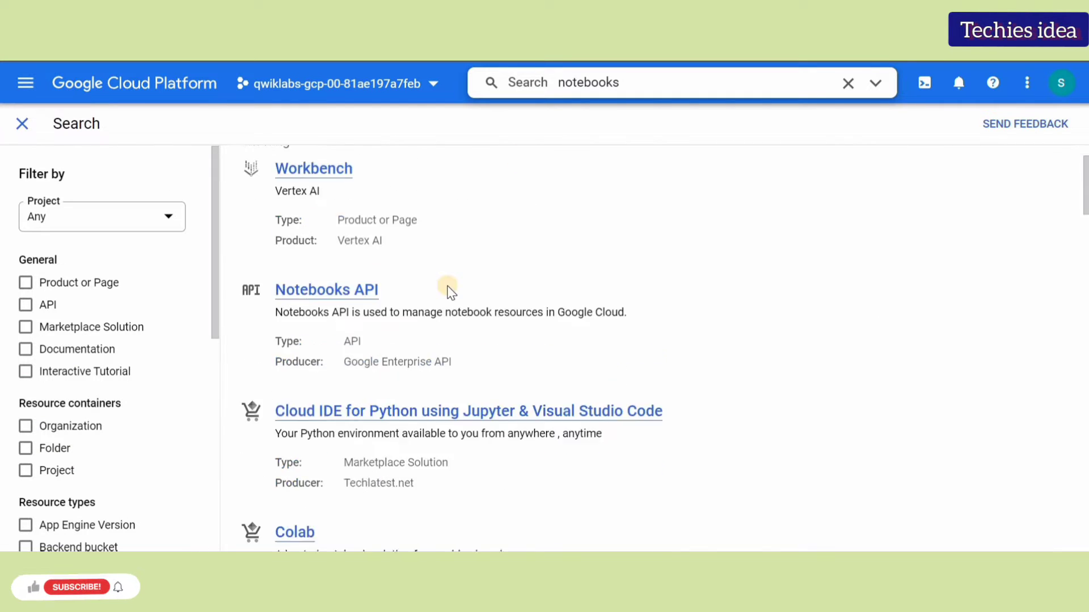
{"action": "scroll", "coordinate": [449, 291], "scroll_direction": "down", "scroll_amount": 15}
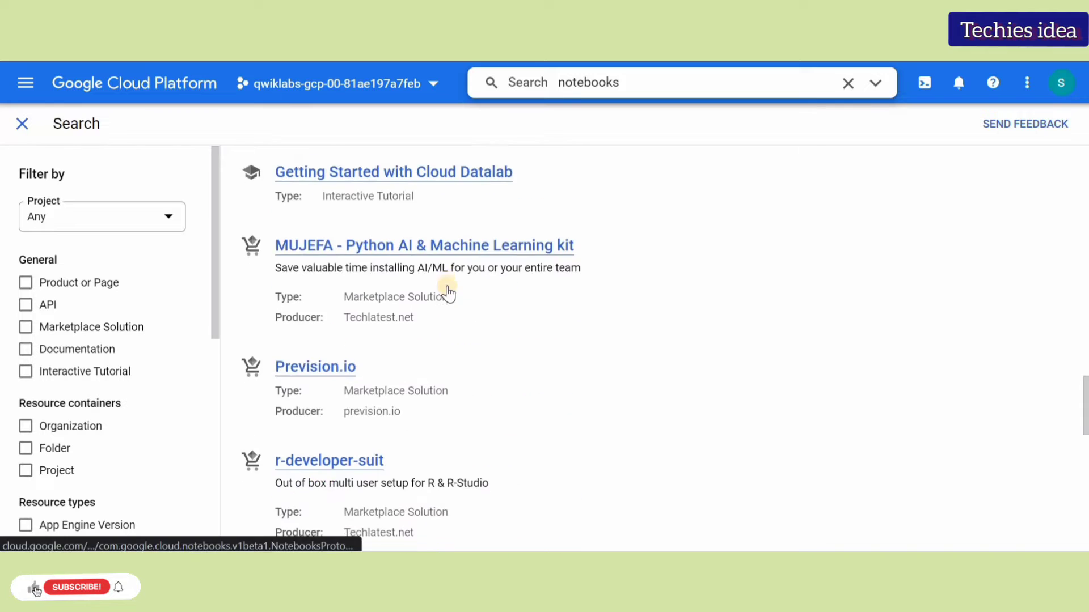
{"action": "left_click", "coordinate": [23, 126]}
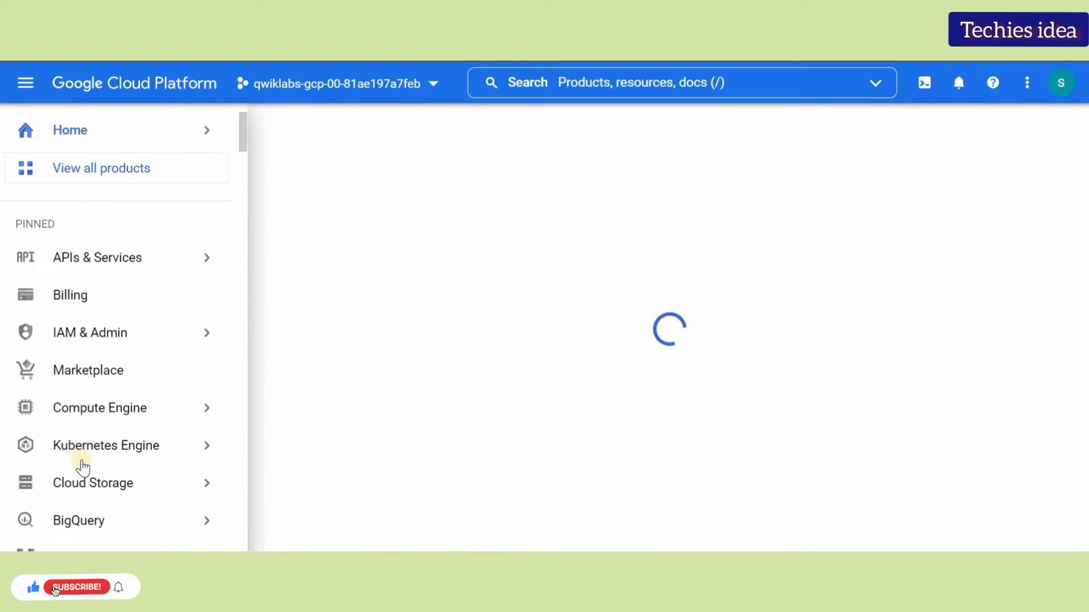
Open the All products overview and look through its categories for the notebooks product
{"action": "scroll", "coordinate": [80, 460], "scroll_direction": "down", "scroll_amount": 5}
{"action": "scroll", "coordinate": [85, 158], "scroll_direction": "up", "scroll_amount": 5}
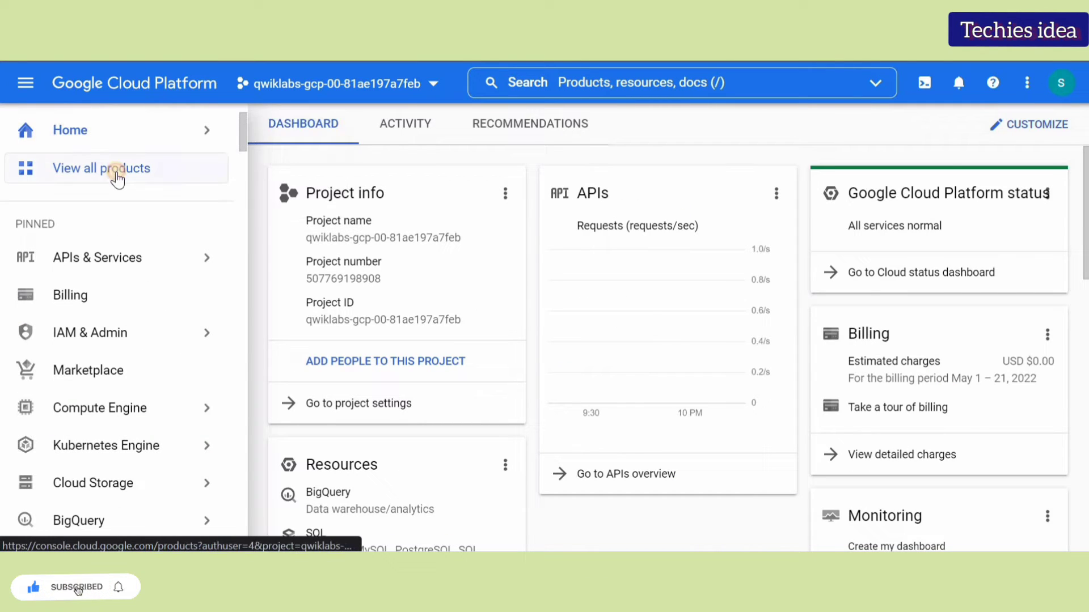
{"action": "left_click", "coordinate": [117, 173]}
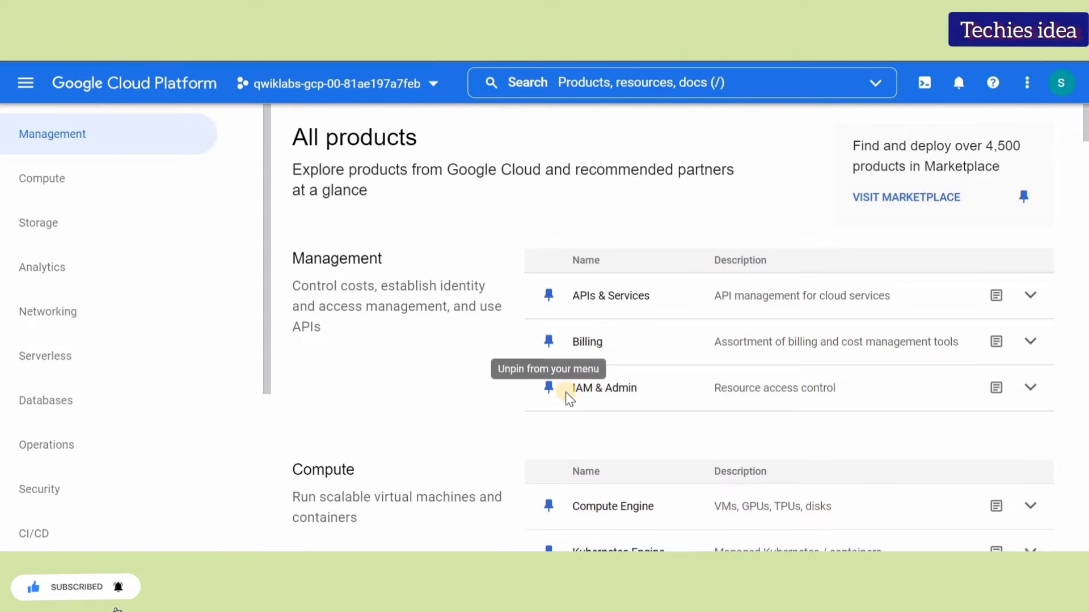
{"action": "scroll", "coordinate": [568, 397], "scroll_direction": "down", "scroll_amount": 20}
{"action": "scroll", "coordinate": [568, 397], "scroll_direction": "down", "scroll_amount": 20}
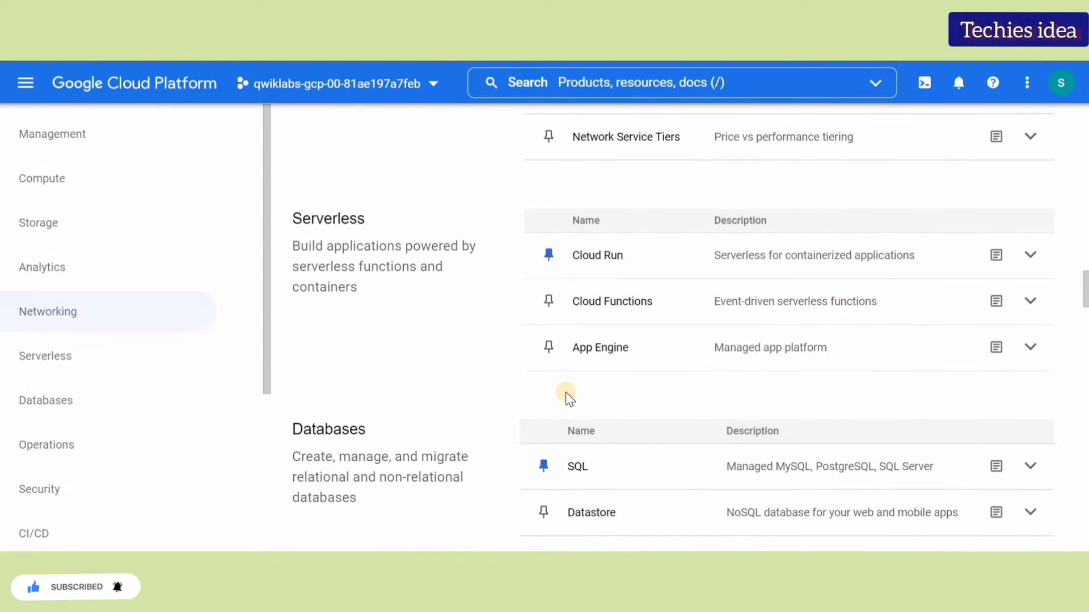
{"action": "scroll", "coordinate": [566, 393], "scroll_direction": "down", "scroll_amount": 20}
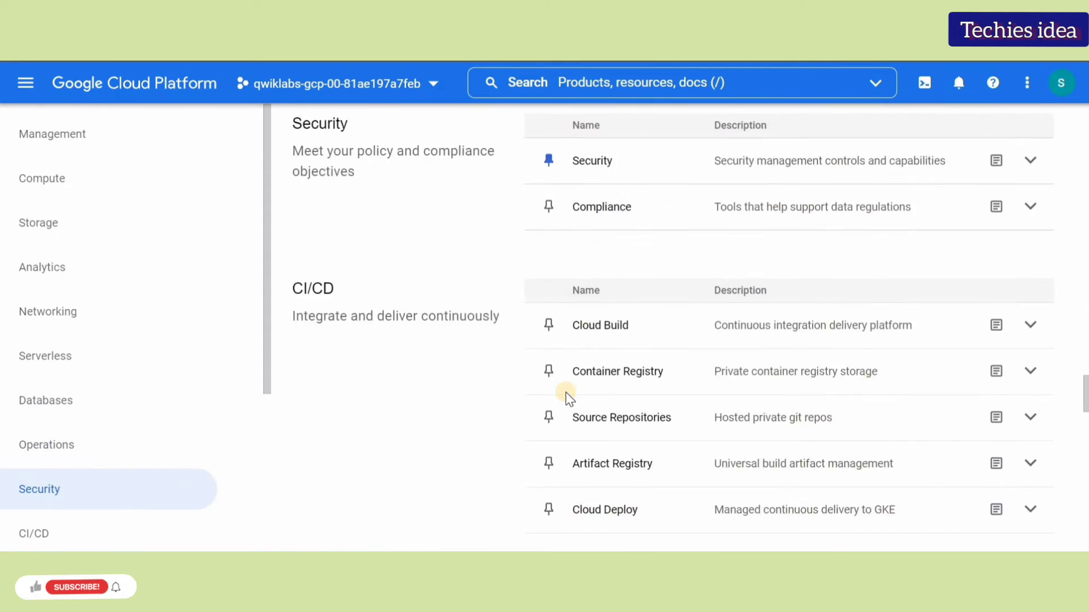
{"action": "scroll", "coordinate": [566, 393], "scroll_direction": "down", "scroll_amount": 3}
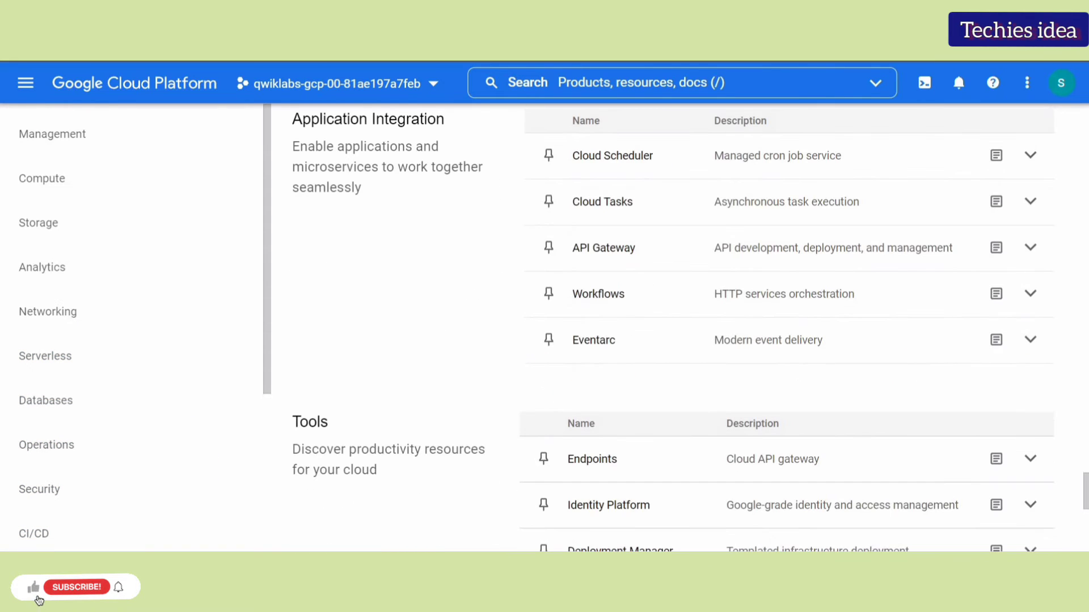
Expand the full product list of the navigation menu and look through it to Vertex AI under Artificial Intelligence for the notebooks product
{"action": "left_click", "coordinate": [26, 73]}
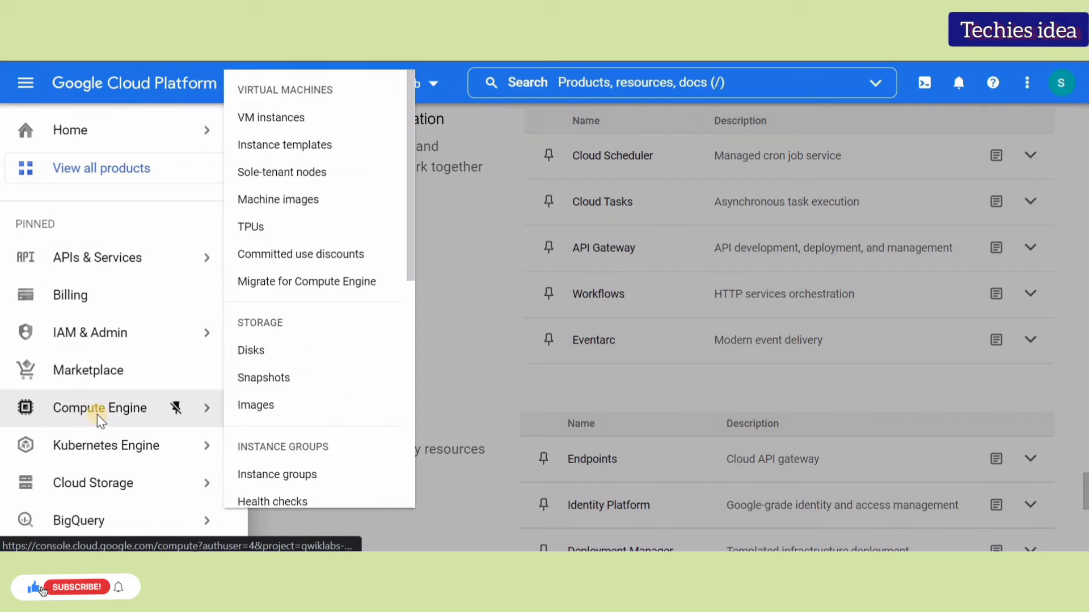
{"action": "scroll", "coordinate": [97, 420], "scroll_direction": "down", "scroll_amount": 5}
{"action": "scroll", "coordinate": [97, 419], "scroll_direction": "down", "scroll_amount": 1}
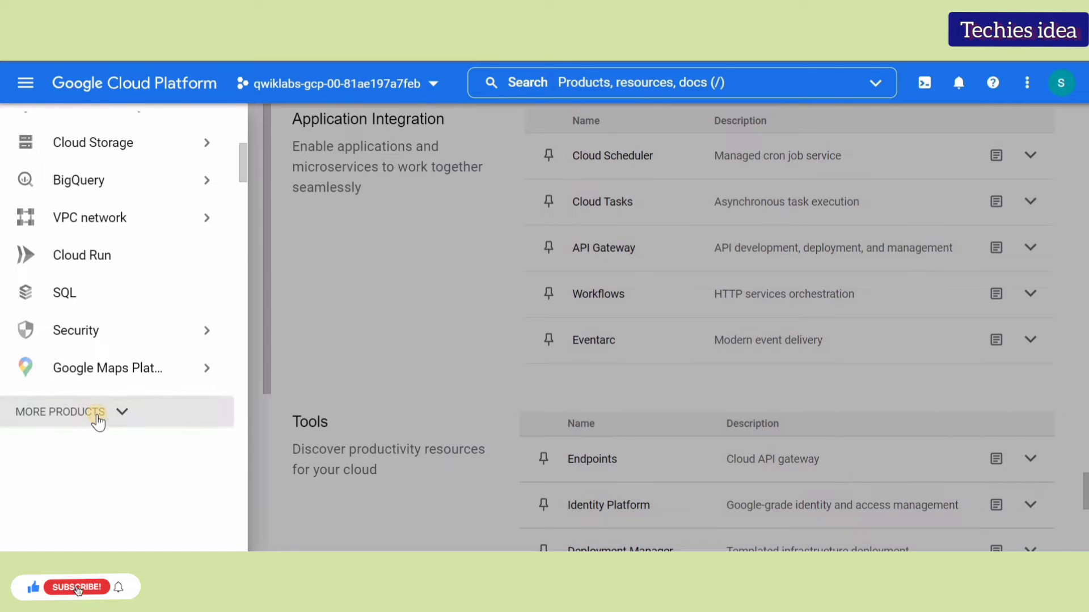
{"action": "left_click", "coordinate": [97, 420]}
{"action": "scroll", "coordinate": [98, 421], "scroll_direction": "down", "scroll_amount": 20}
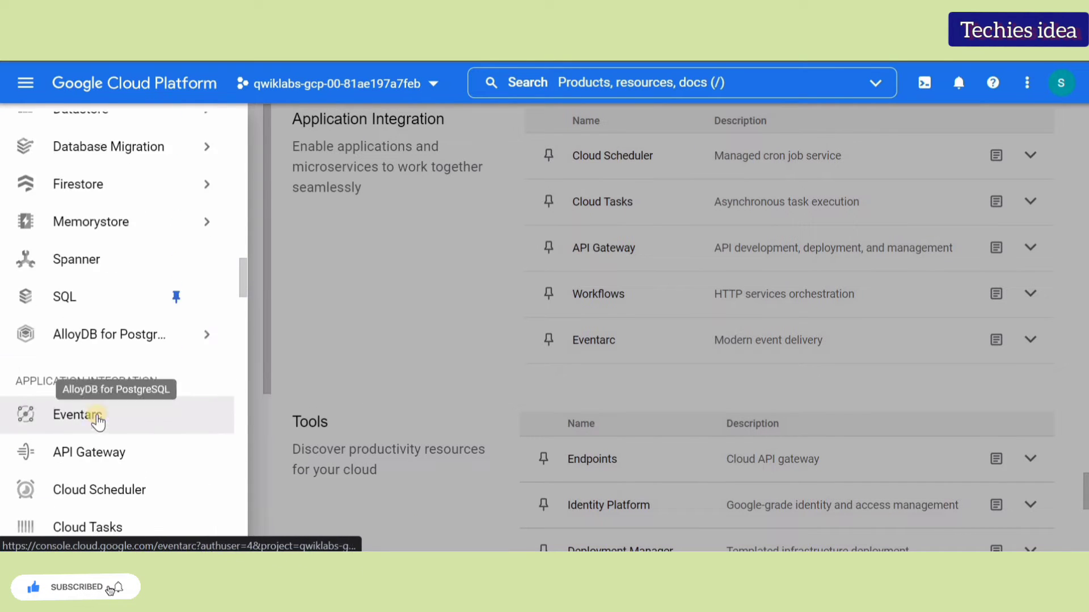
{"action": "scroll", "coordinate": [98, 421], "scroll_direction": "down", "scroll_amount": 15}
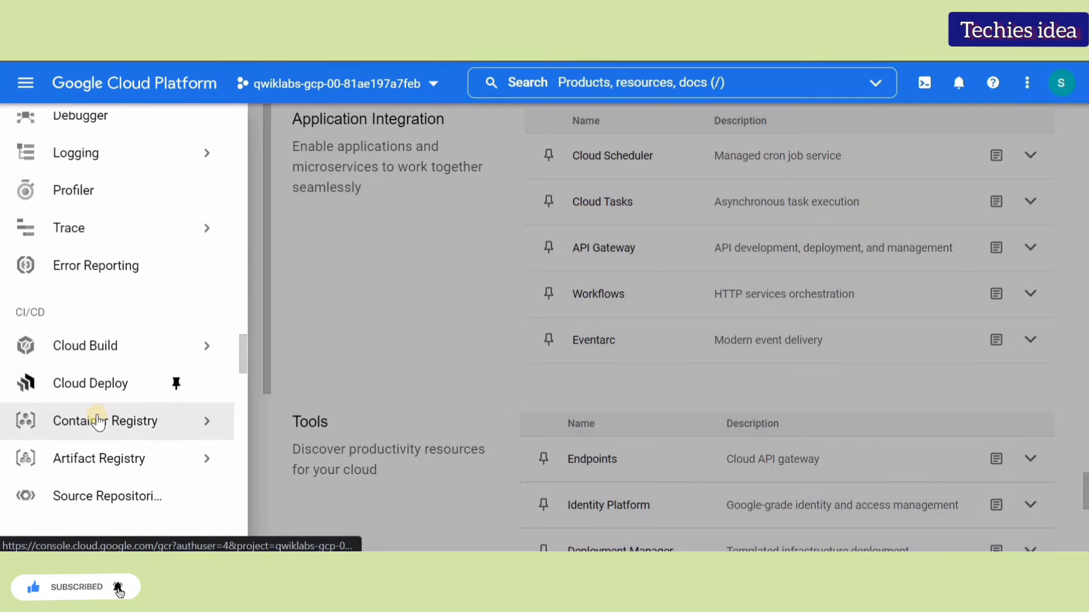
{"action": "scroll", "coordinate": [97, 420], "scroll_direction": "down", "scroll_amount": 10}
{"action": "mouse_move", "coordinate": [98, 420]}
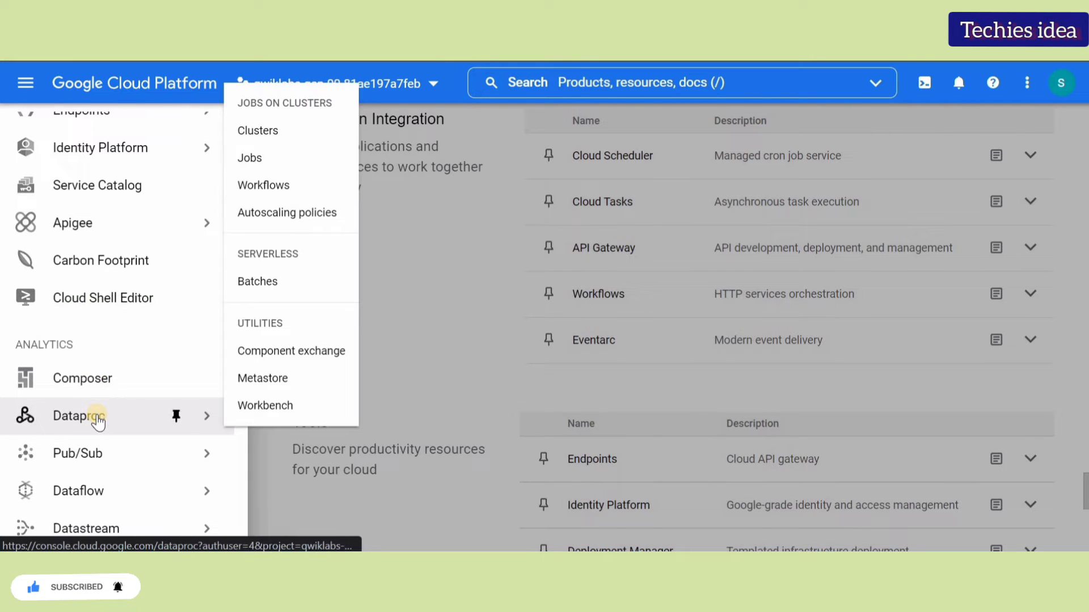
{"action": "scroll", "coordinate": [97, 421], "scroll_direction": "down", "scroll_amount": 5}
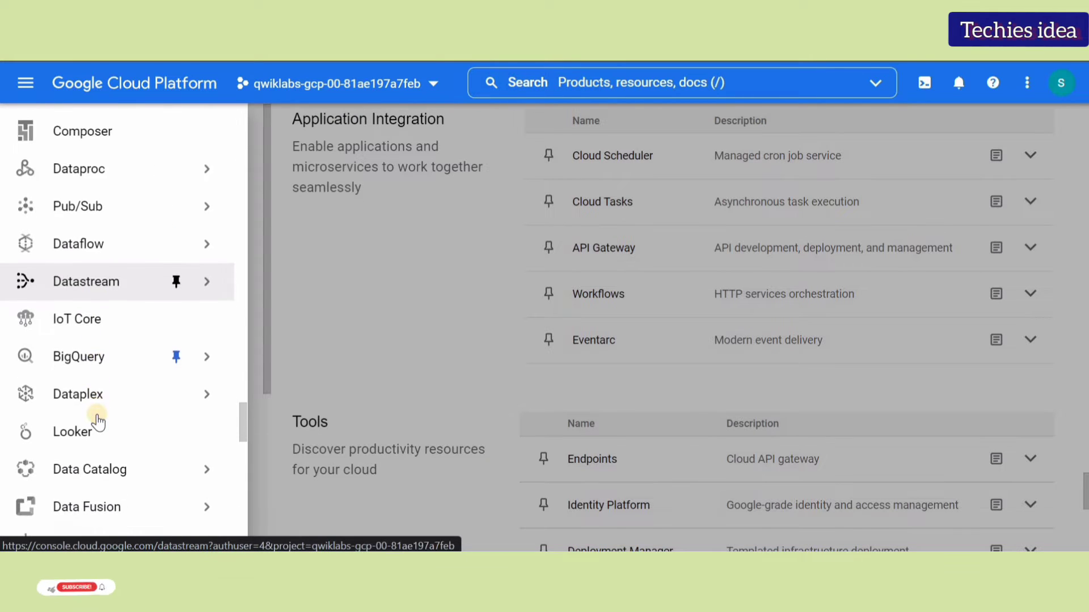
{"action": "scroll", "coordinate": [98, 421], "scroll_direction": "down", "scroll_amount": 8}
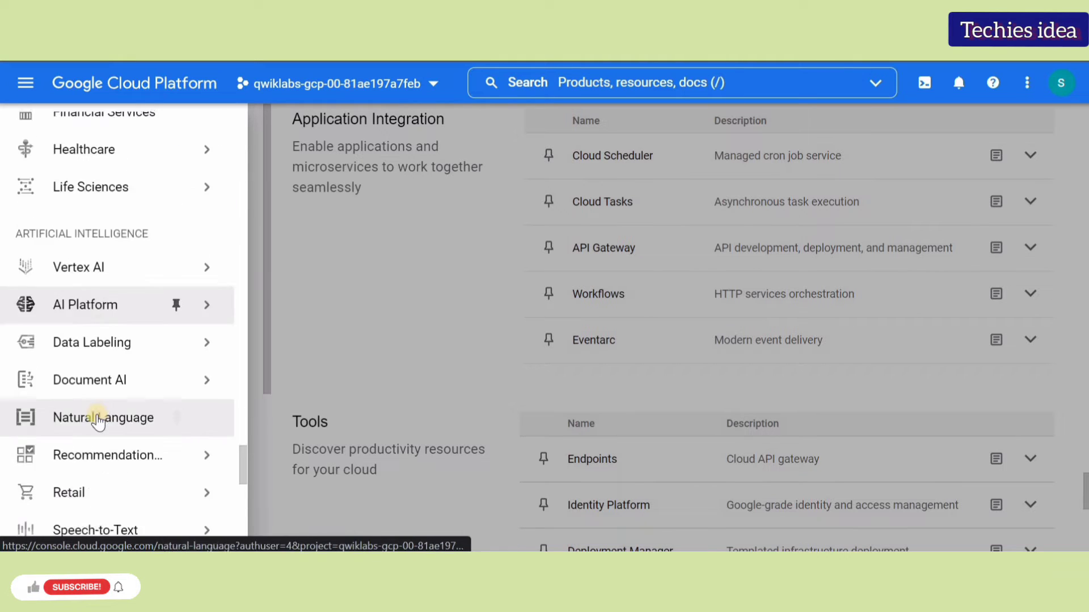
{"action": "scroll", "coordinate": [97, 421], "scroll_direction": "down", "scroll_amount": 1}
{"action": "mouse_move", "coordinate": [112, 212]}
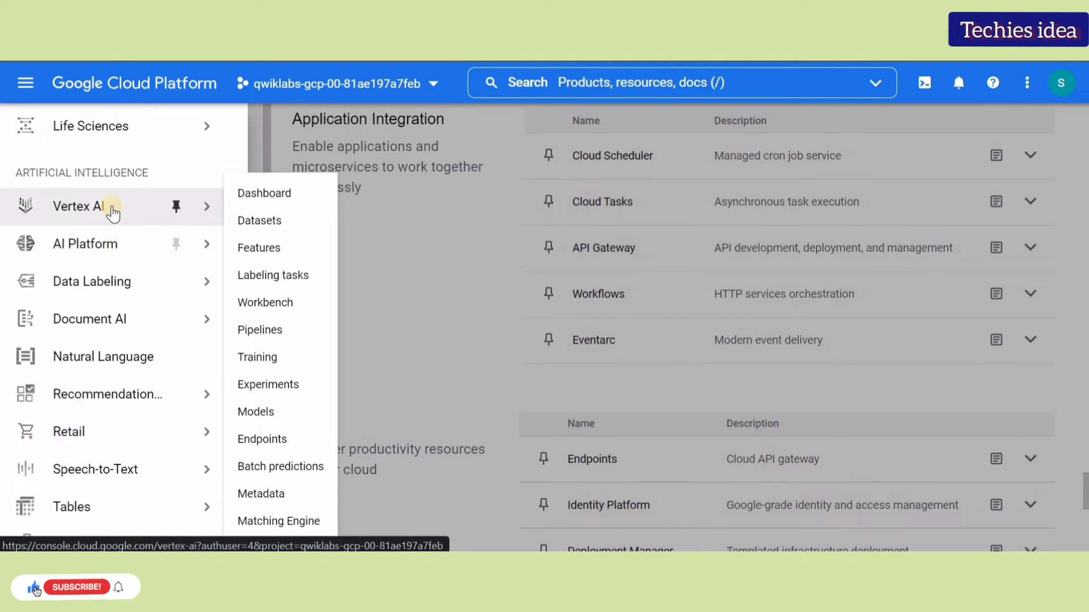
{"action": "mouse_move", "coordinate": [109, 335]}
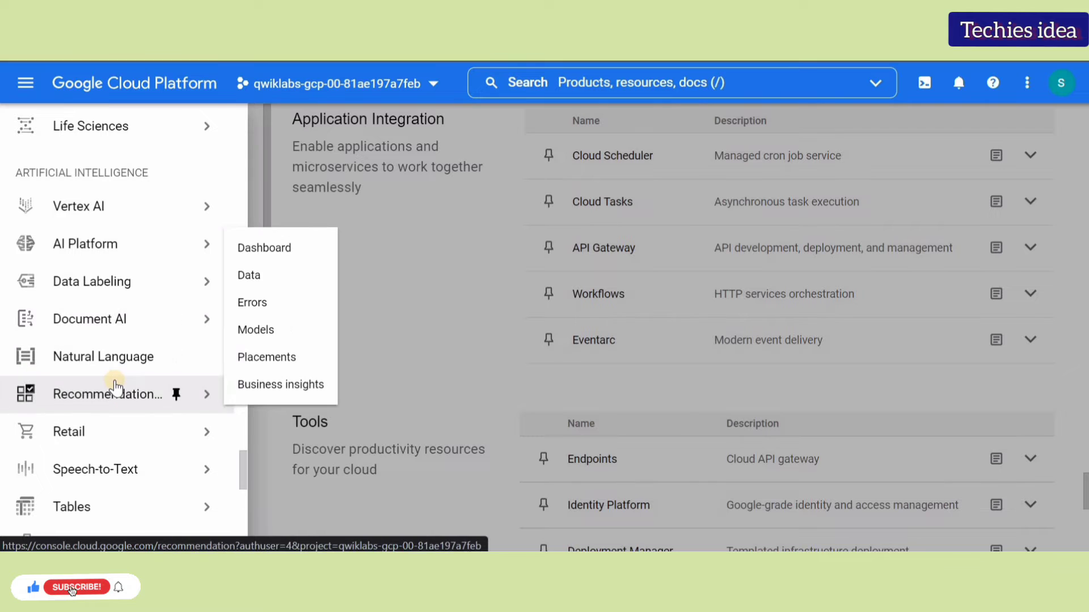
Check the remaining menu categories to Partner Solutions and go back over the Analytics, Tools and Operations products for a notebooks entry
{"action": "scroll", "coordinate": [116, 389], "scroll_direction": "down", "scroll_amount": 7}
{"action": "scroll", "coordinate": [116, 388], "scroll_direction": "down", "scroll_amount": 4}
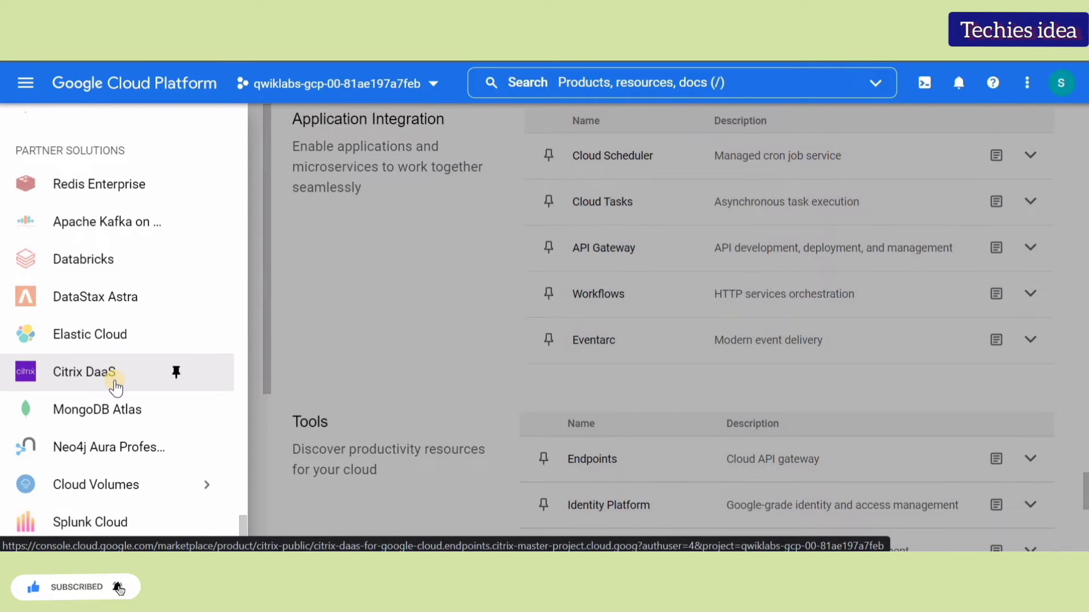
{"action": "scroll", "coordinate": [115, 388], "scroll_direction": "up", "scroll_amount": 12}
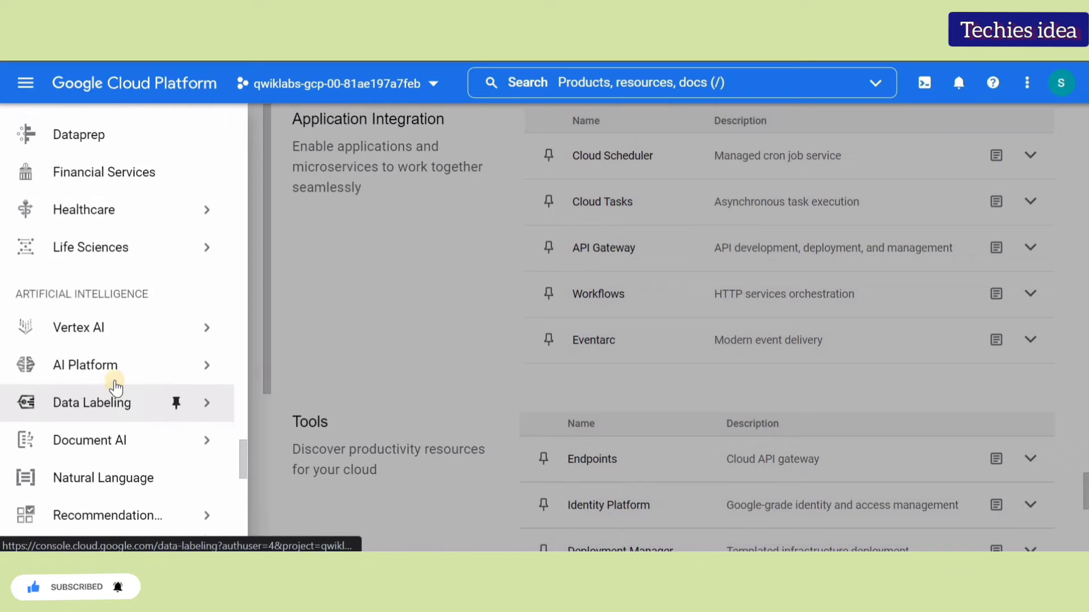
{"action": "scroll", "coordinate": [115, 389], "scroll_direction": "up", "scroll_amount": 6}
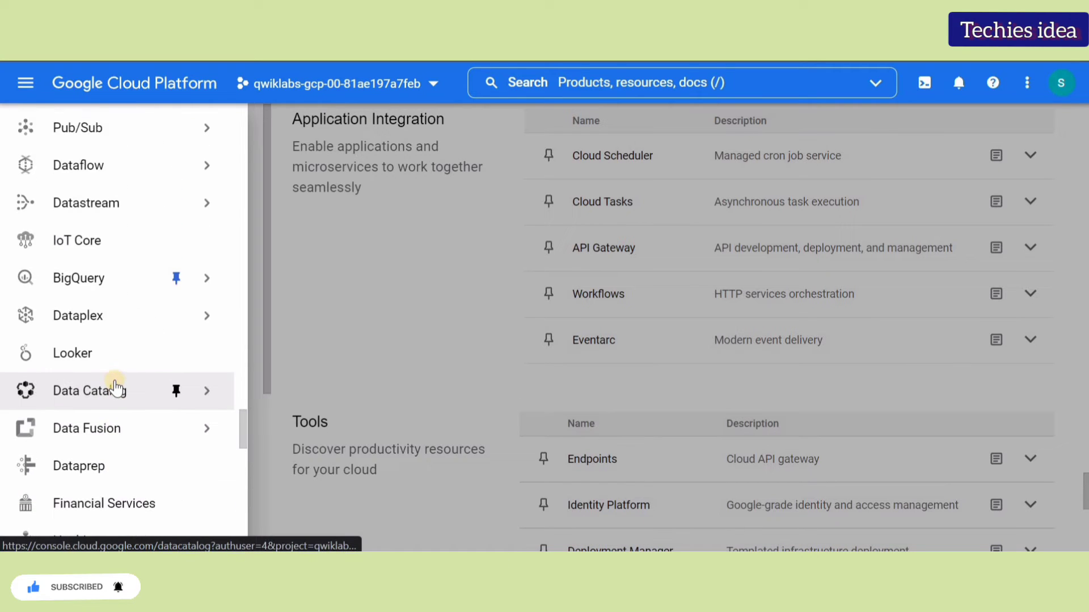
{"action": "scroll", "coordinate": [115, 388], "scroll_direction": "up", "scroll_amount": 8}
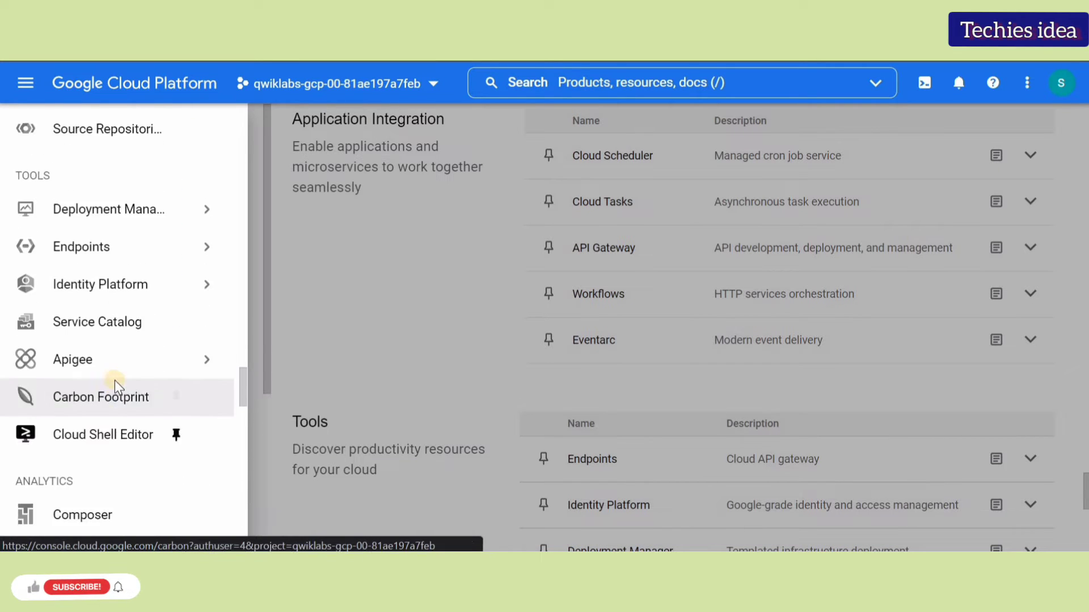
{"action": "scroll", "coordinate": [115, 380], "scroll_direction": "up", "scroll_amount": 10}
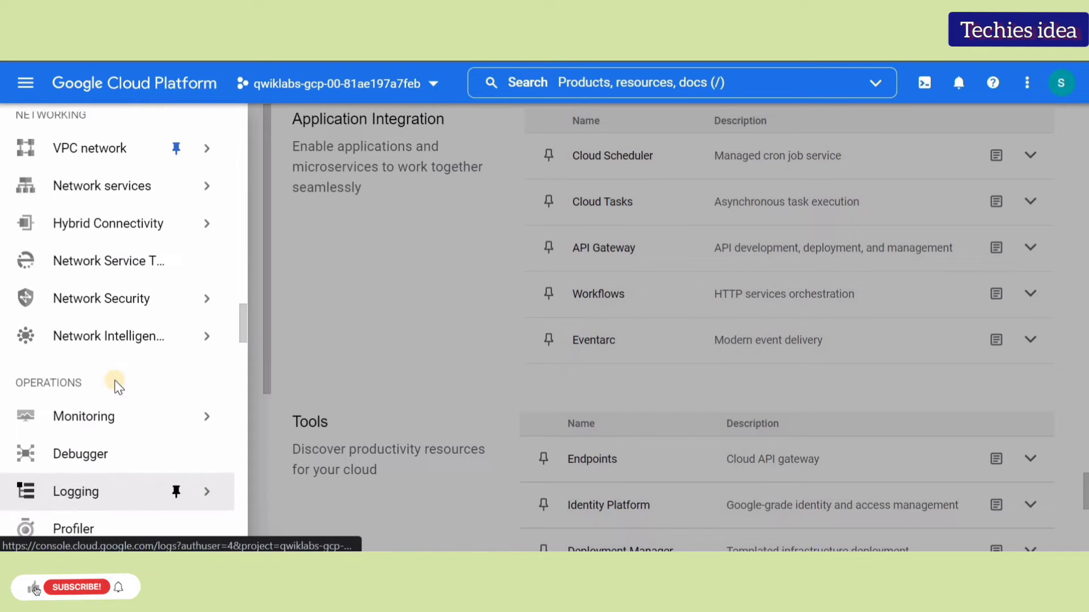
{"action": "scroll", "coordinate": [114, 380], "scroll_direction": "up", "scroll_amount": 3}
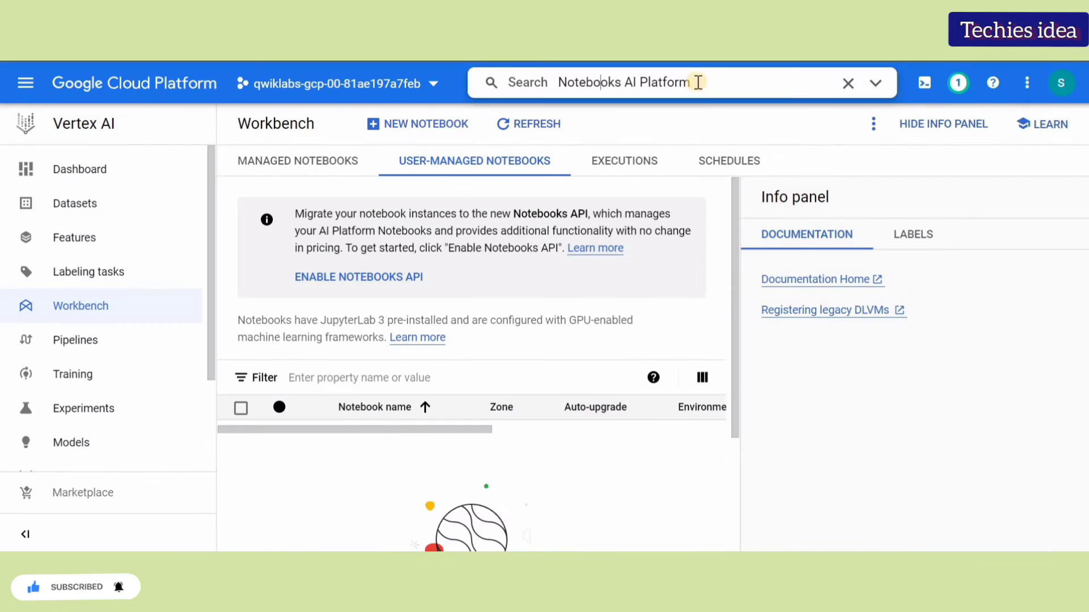
Search the cloud console for "Notebooks AI Platform" and close the search results
{"action": "key", "text": "Return"}
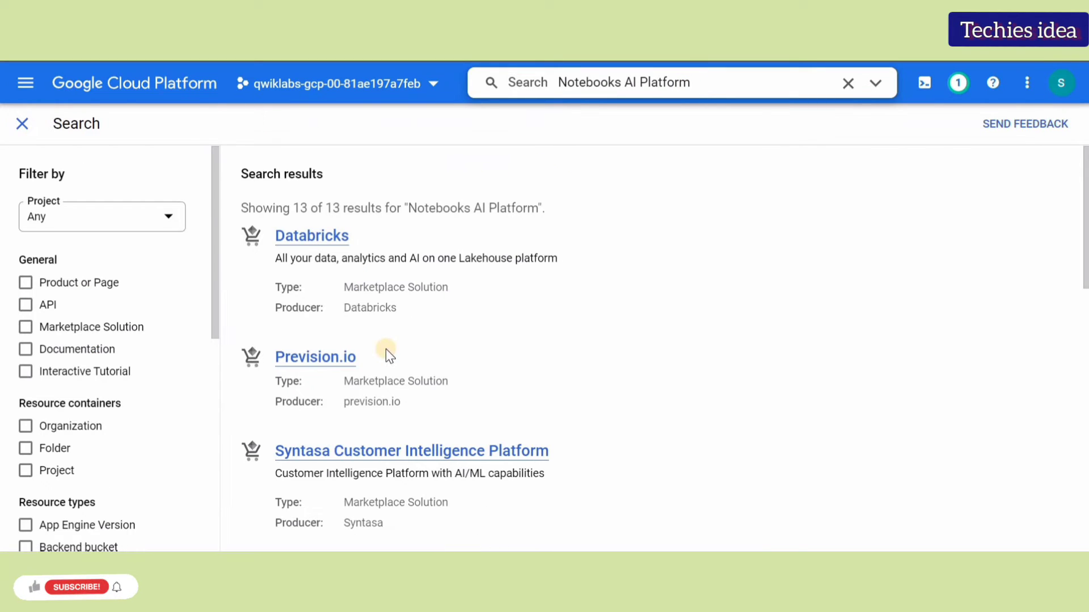
{"action": "left_click", "coordinate": [22, 123]}
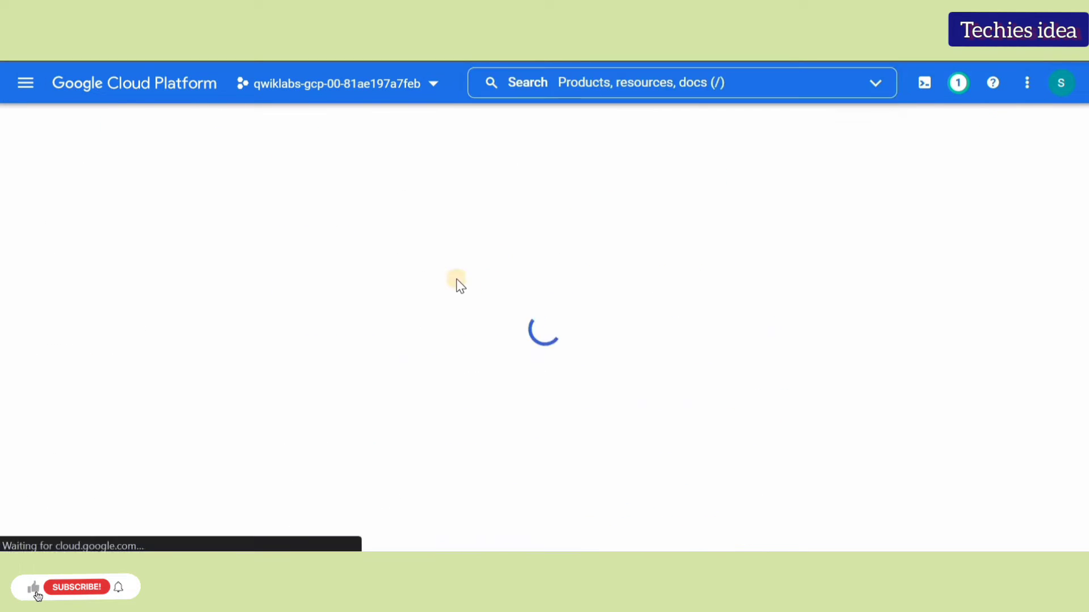
Create a new Python 3 user-managed notebook in Vertex AI Workbench, keeping the default name, region, zone and properties
{"action": "left_click", "coordinate": [401, 122]}
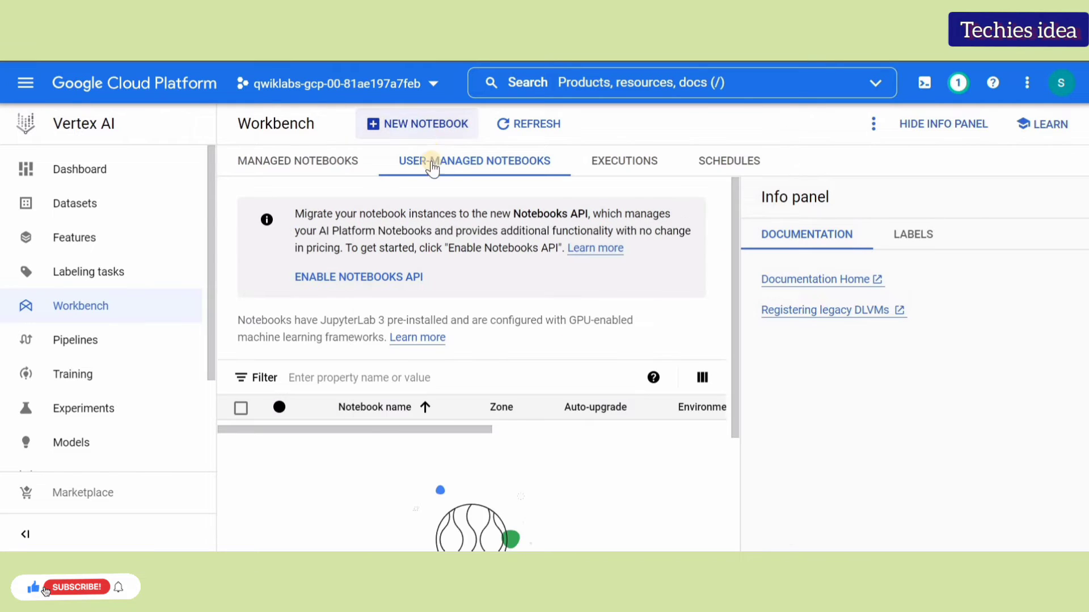
{"action": "left_click", "coordinate": [417, 172]}
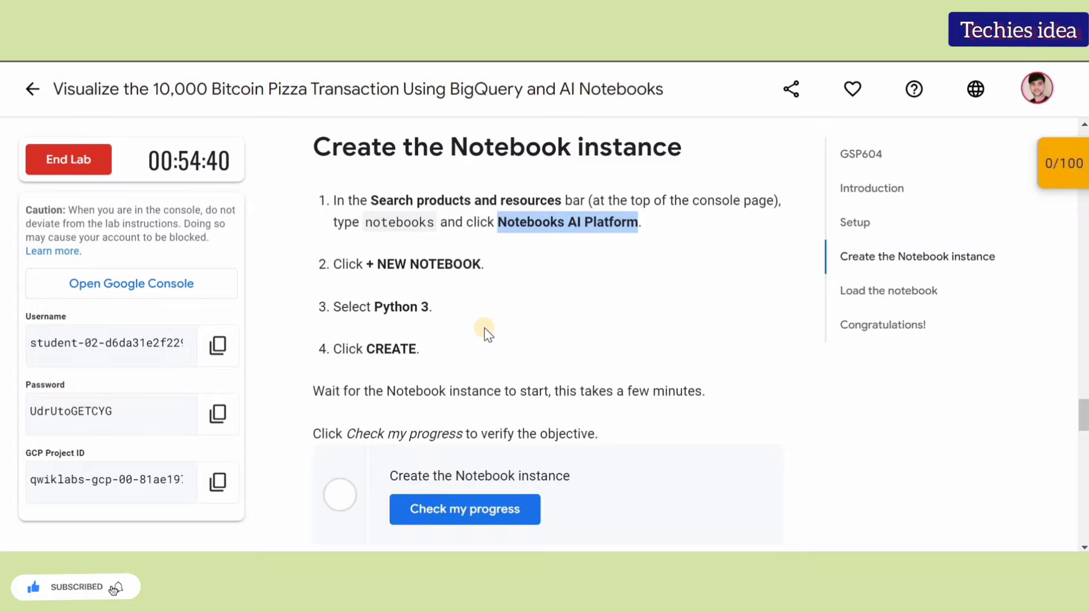
{"action": "scroll", "coordinate": [484, 328], "scroll_direction": "down", "scroll_amount": 2}
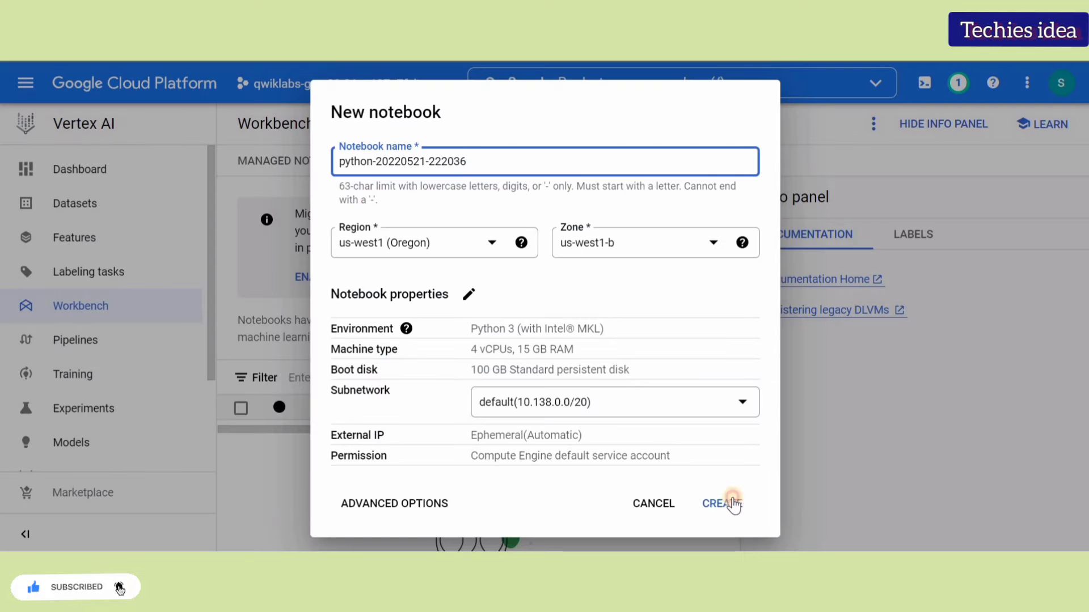
{"action": "left_click", "coordinate": [729, 503]}
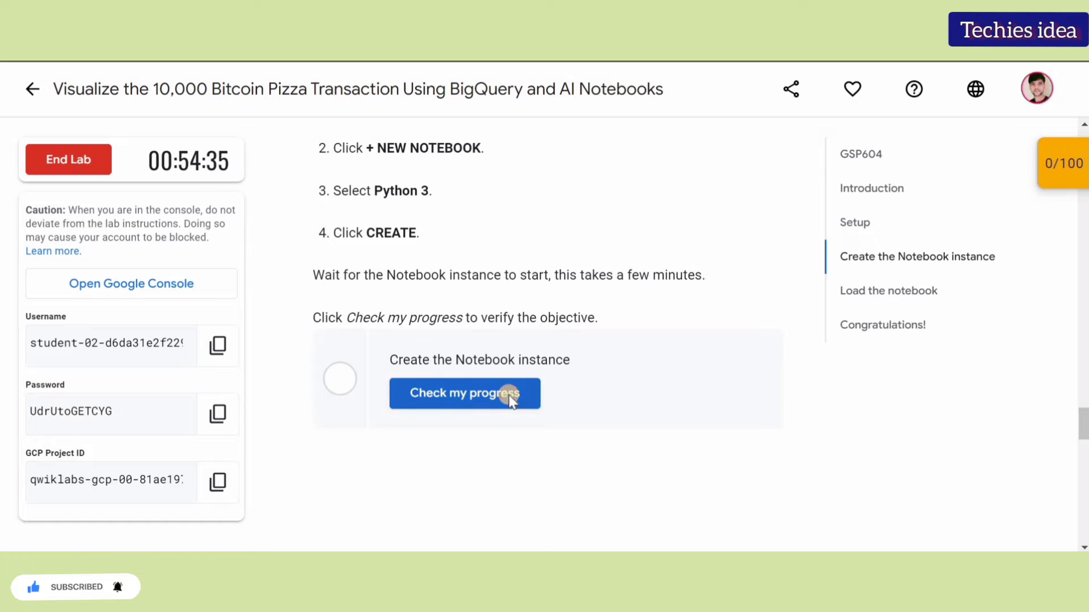
Check the lab progress for the Create the Notebook instance objective
{"action": "left_click", "coordinate": [508, 394]}
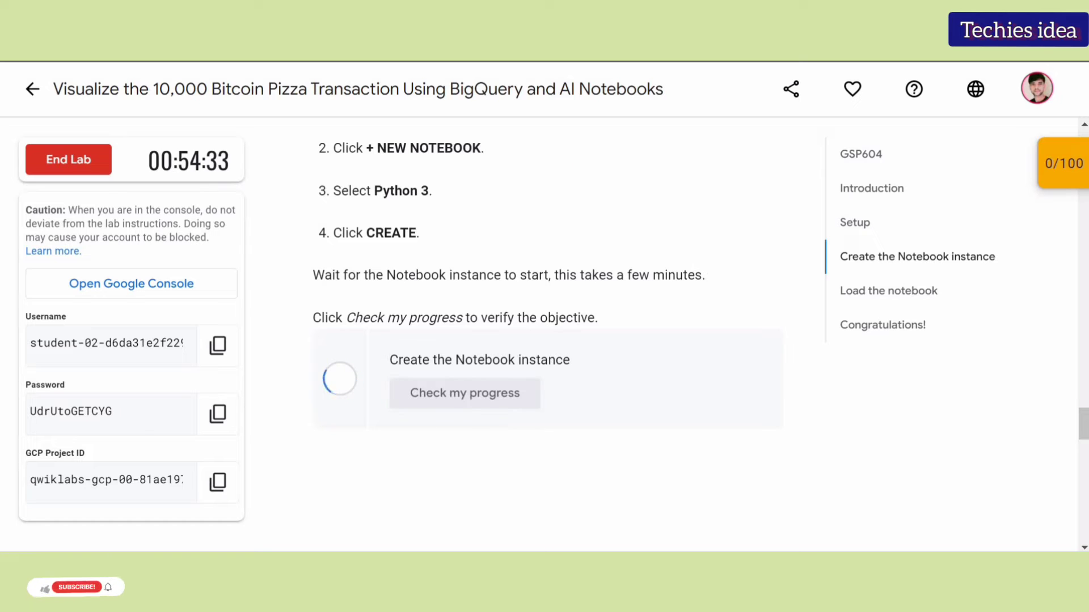
{"action": "scroll", "coordinate": [584, 273], "scroll_direction": "down", "scroll_amount": 1}
{"action": "scroll", "coordinate": [585, 272], "scroll_direction": "up", "scroll_amount": 1}
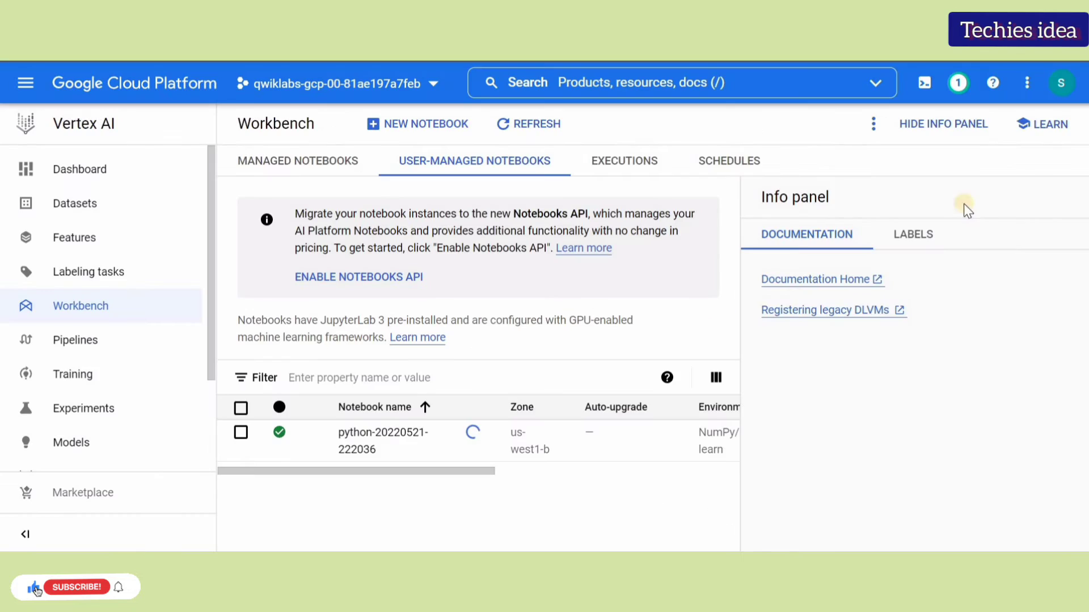
Hide the Workbench info panel and copy the git clone command from the lab's Load the notebook section
{"action": "left_click", "coordinate": [933, 123]}
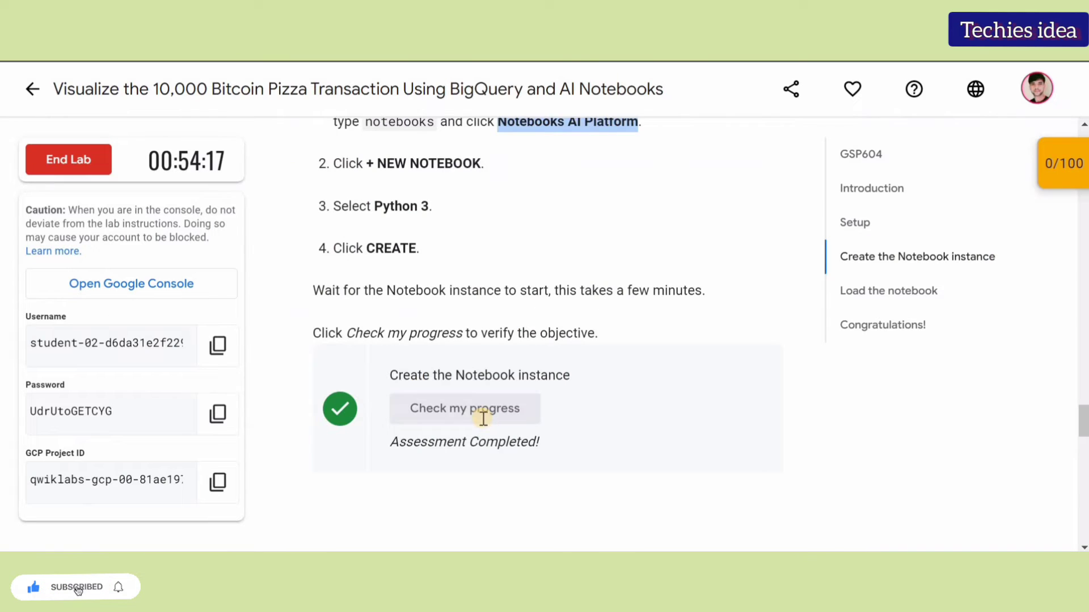
{"action": "scroll", "coordinate": [499, 236], "scroll_direction": "down", "scroll_amount": 8}
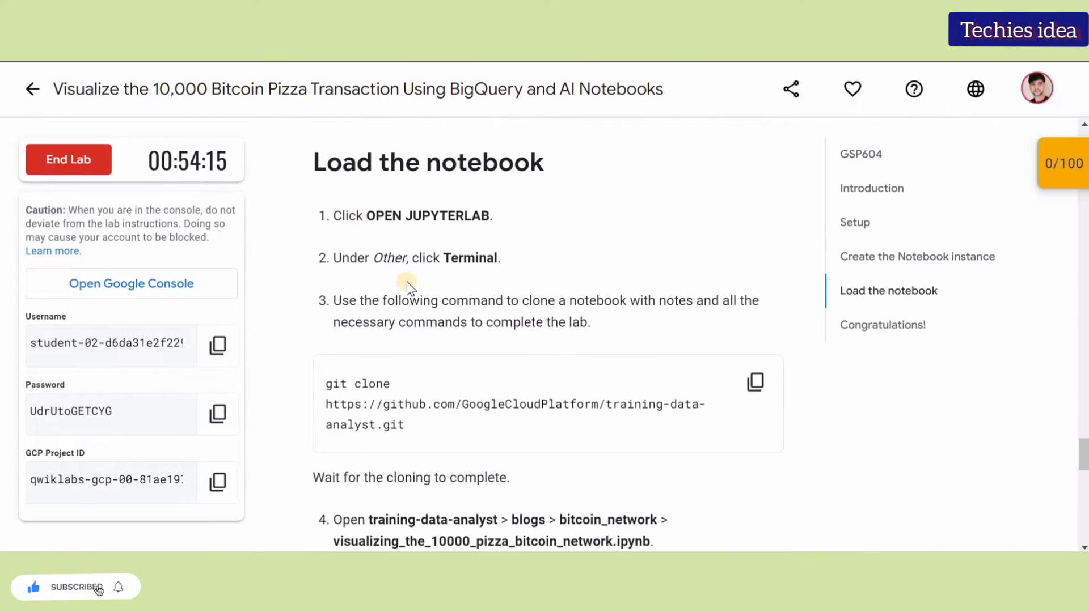
{"action": "left_click", "coordinate": [766, 393]}
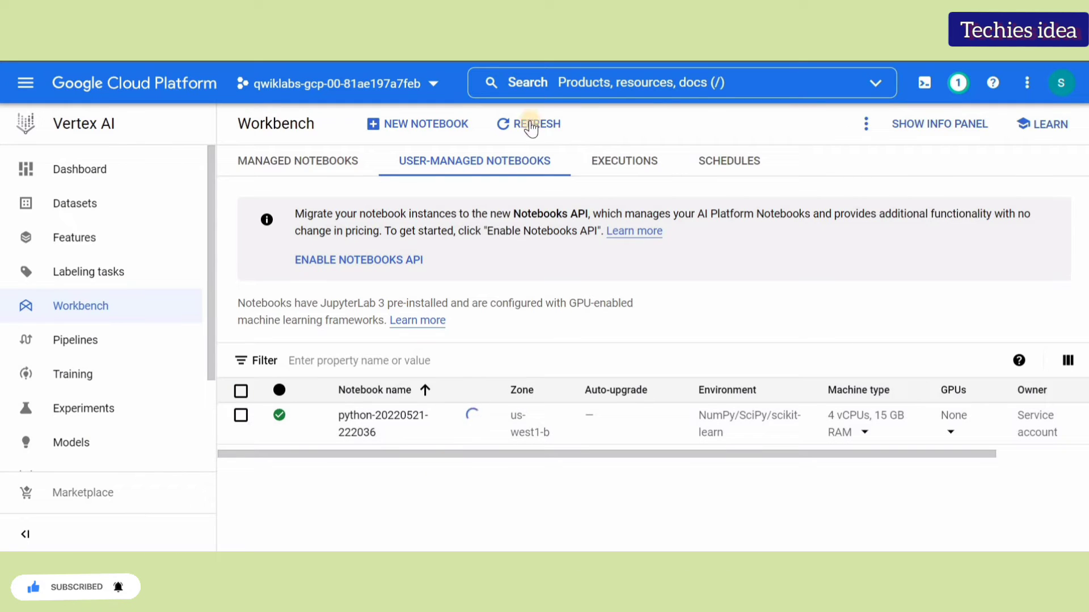
Refresh the user-managed notebooks list and open JupyterLab for the new Python notebook instance
{"action": "left_click", "coordinate": [531, 127]}
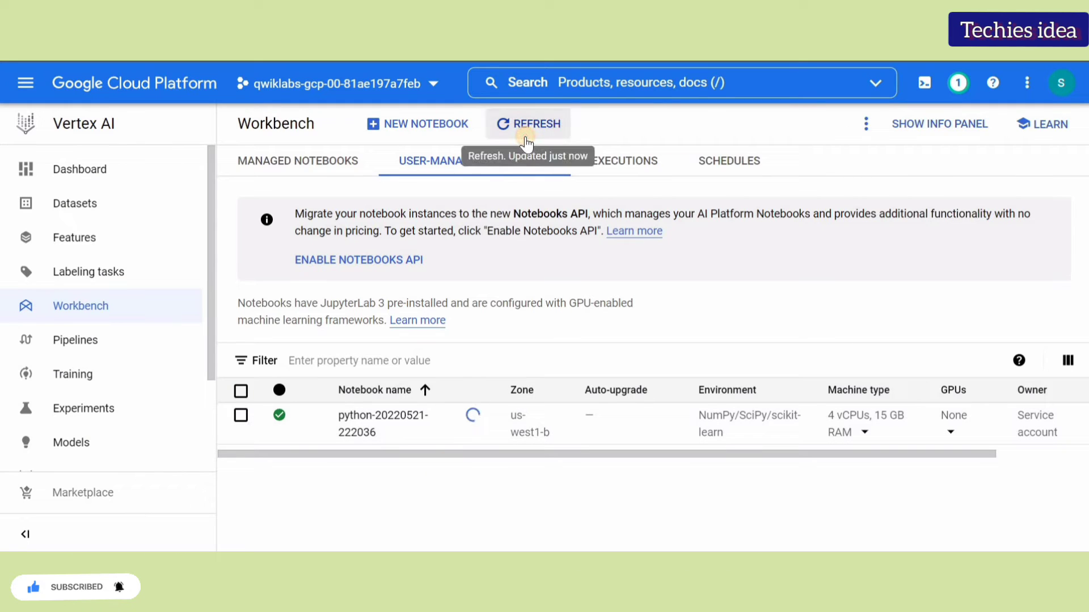
{"action": "left_click", "coordinate": [513, 126]}
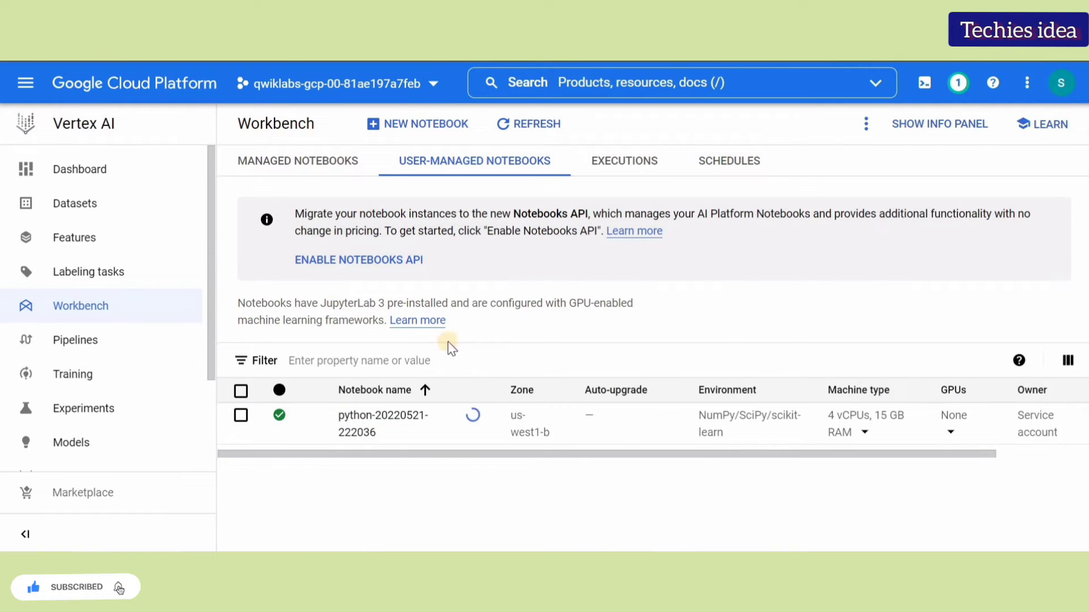
{"action": "left_click", "coordinate": [490, 406]}
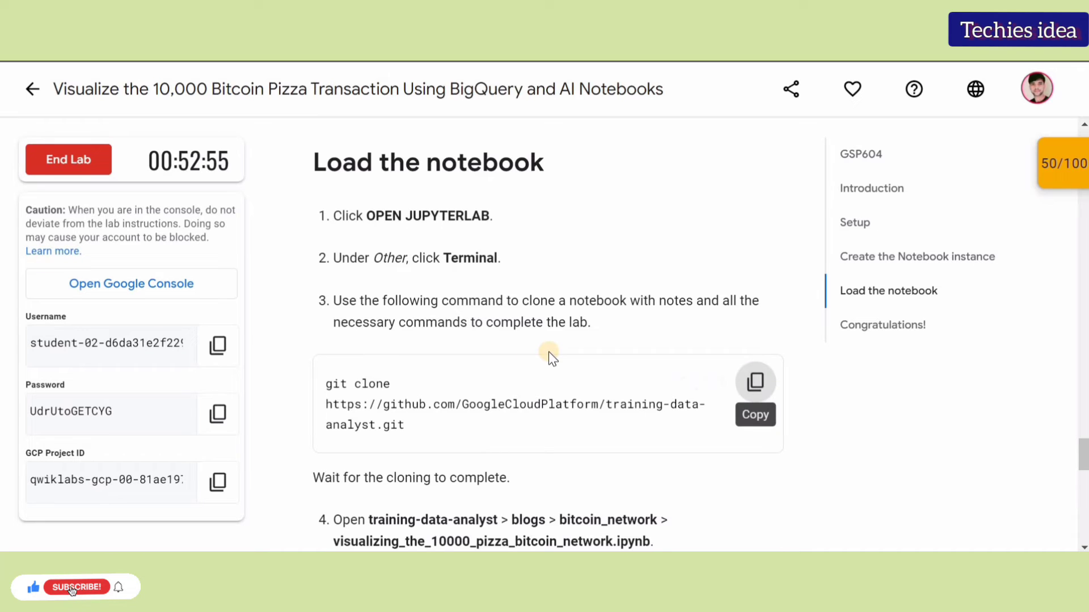
Copy the lab's git clone command for the training-data-analyst repository again
{"action": "scroll", "coordinate": [688, 420], "scroll_direction": "down", "scroll_amount": 1}
{"action": "scroll", "coordinate": [754, 423], "scroll_direction": "up", "scroll_amount": 2}
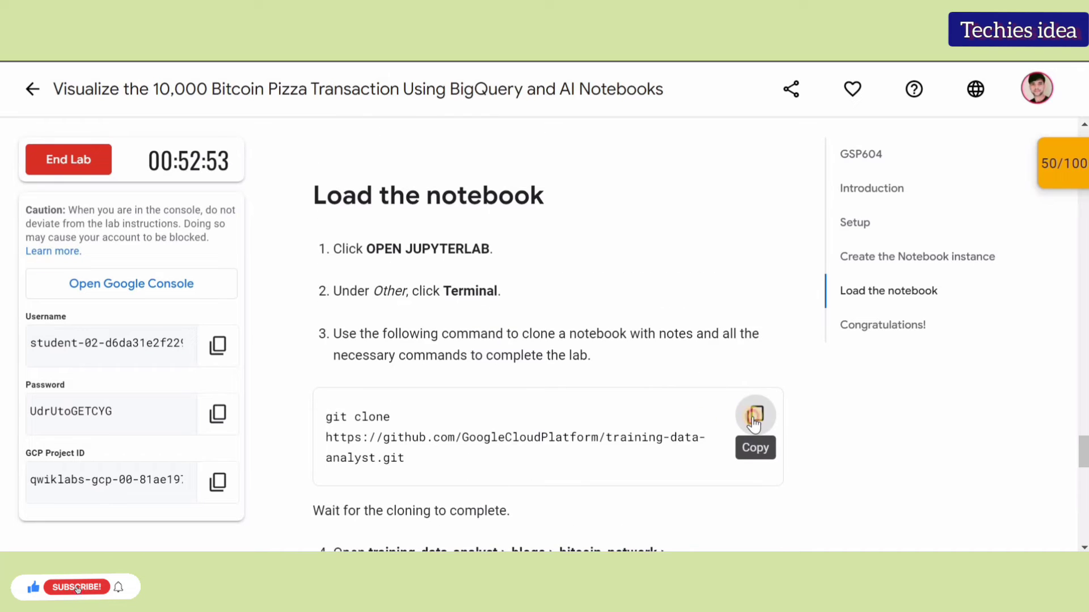
{"action": "left_click", "coordinate": [754, 420]}
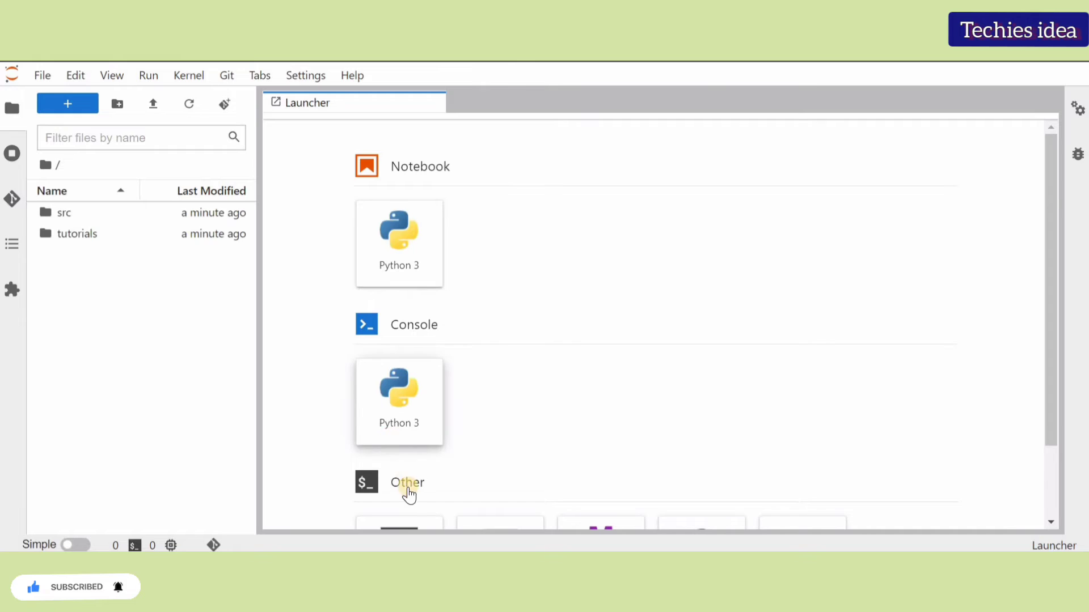
{"action": "scroll", "coordinate": [407, 492], "scroll_direction": "down", "scroll_amount": 3}
{"action": "left_click", "coordinate": [409, 493]}
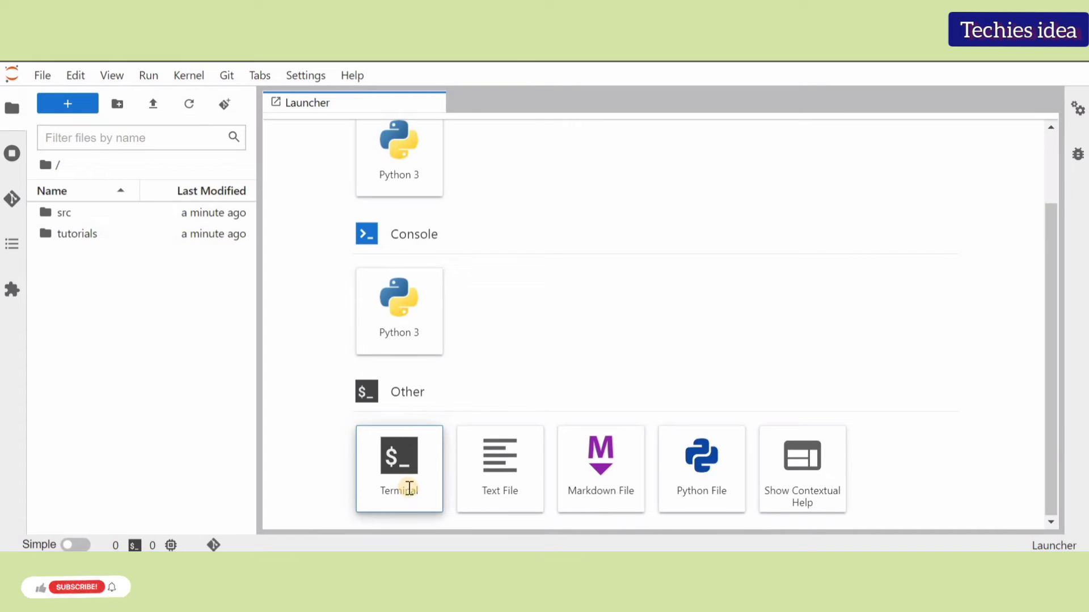
{"action": "key", "text": "ctrl+v"}
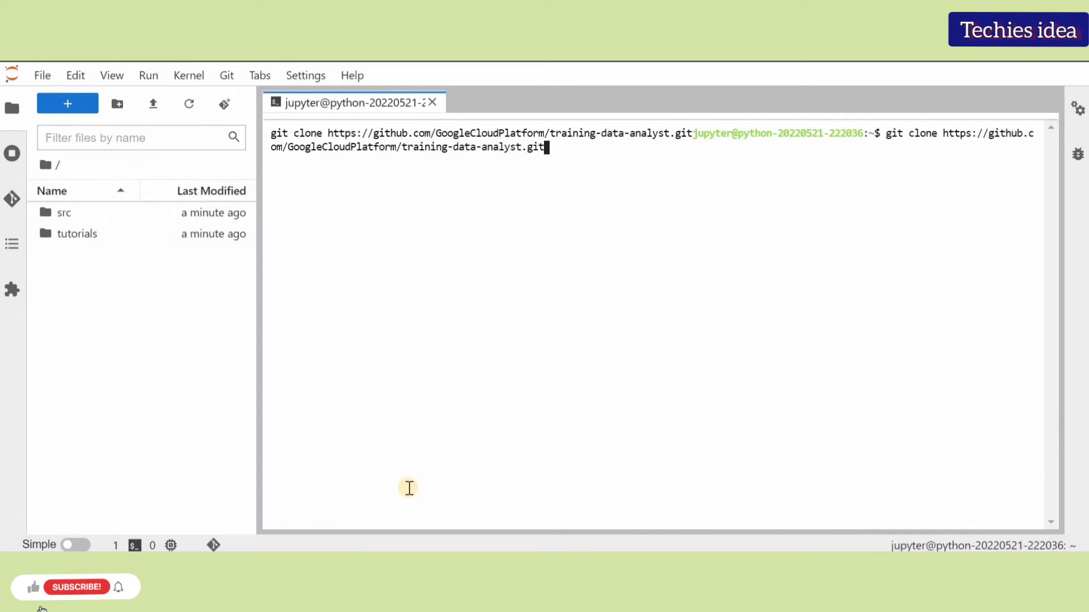
{"action": "key", "text": "Return"}
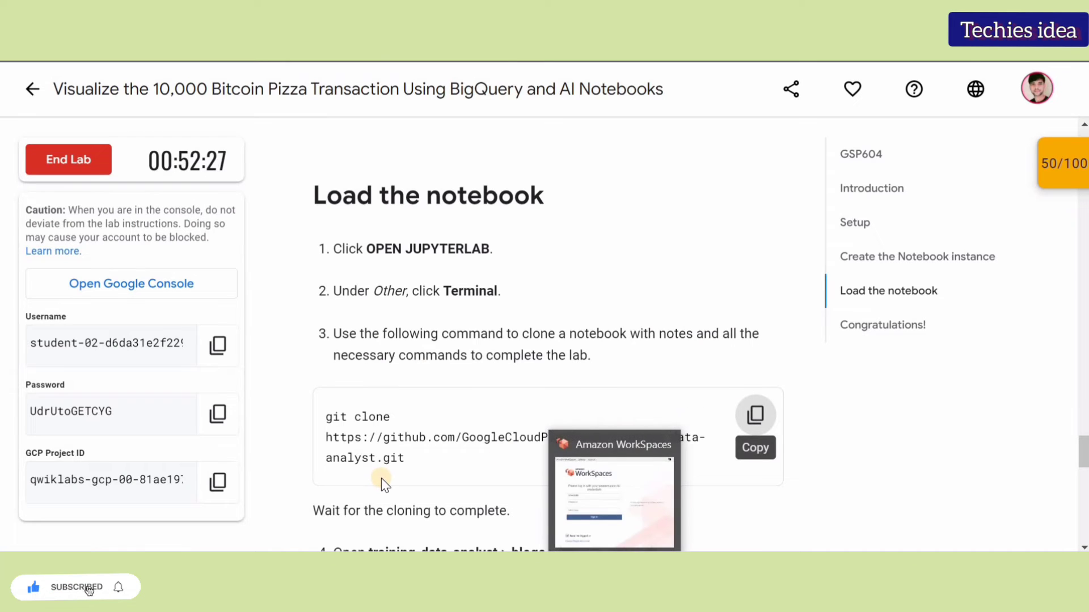
{"action": "scroll", "coordinate": [381, 478], "scroll_direction": "down", "scroll_amount": 3}
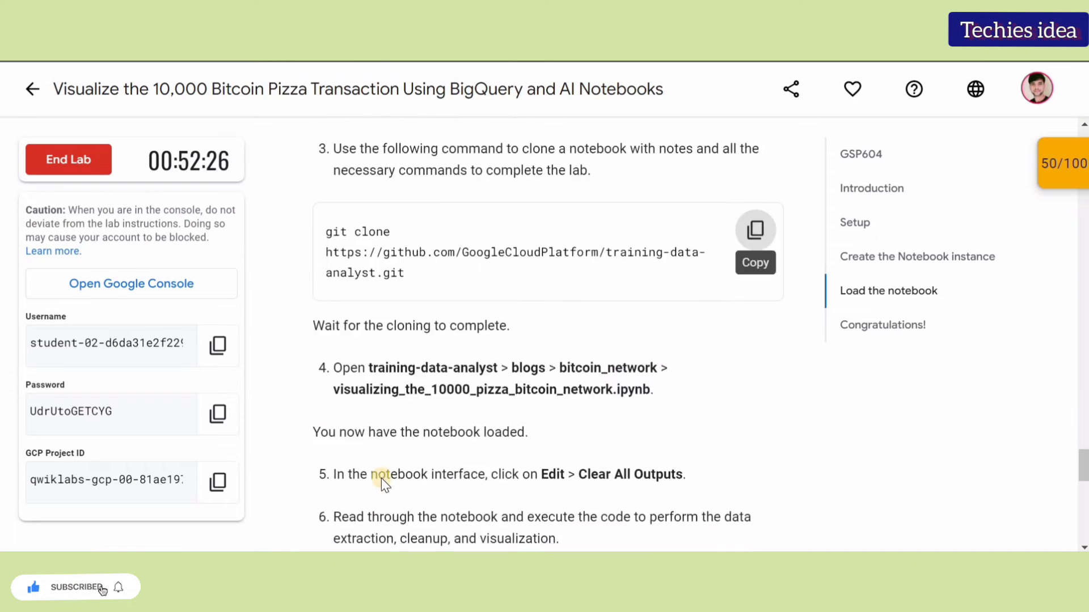
Read the lab's instruction giving the folder path to the Bitcoin network notebook in the cloned repository
{"action": "scroll", "coordinate": [381, 478], "scroll_direction": "down", "scroll_amount": 2}
{"action": "scroll", "coordinate": [384, 479], "scroll_direction": "up", "scroll_amount": 2}
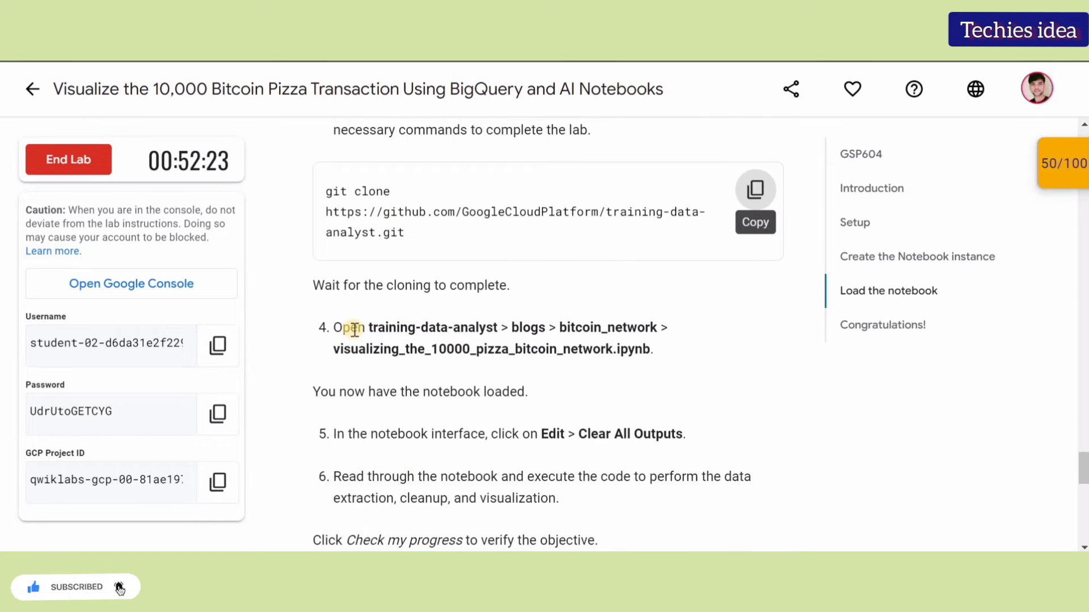
{"action": "left_click_drag", "start_coordinate": [339, 327], "coordinate": [661, 348]}
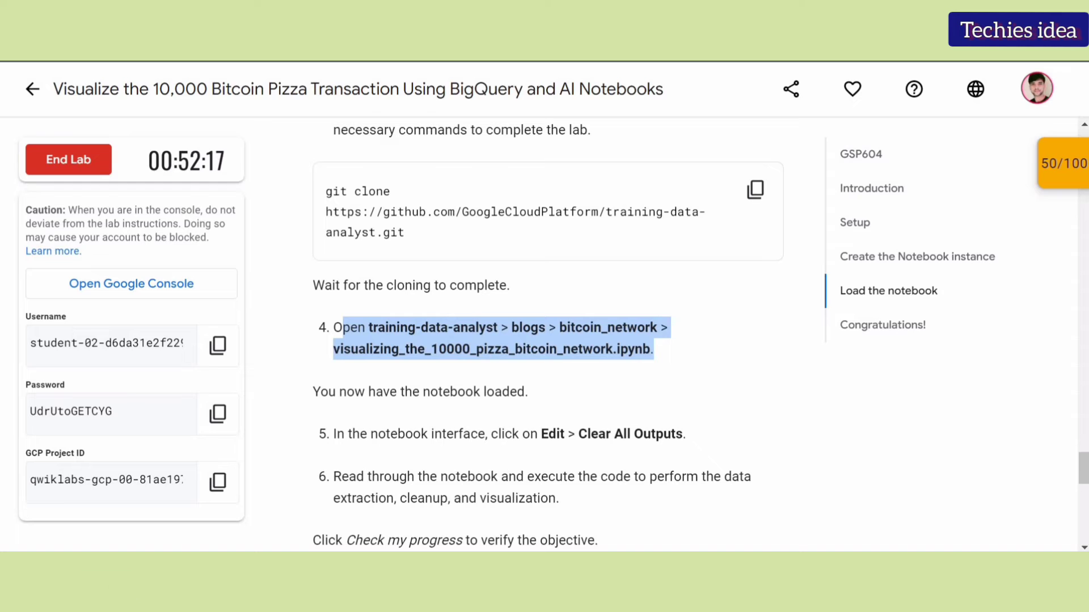
{"action": "key", "text": "ctrl+Tab"}
{"action": "left_click", "coordinate": [85, 233]}
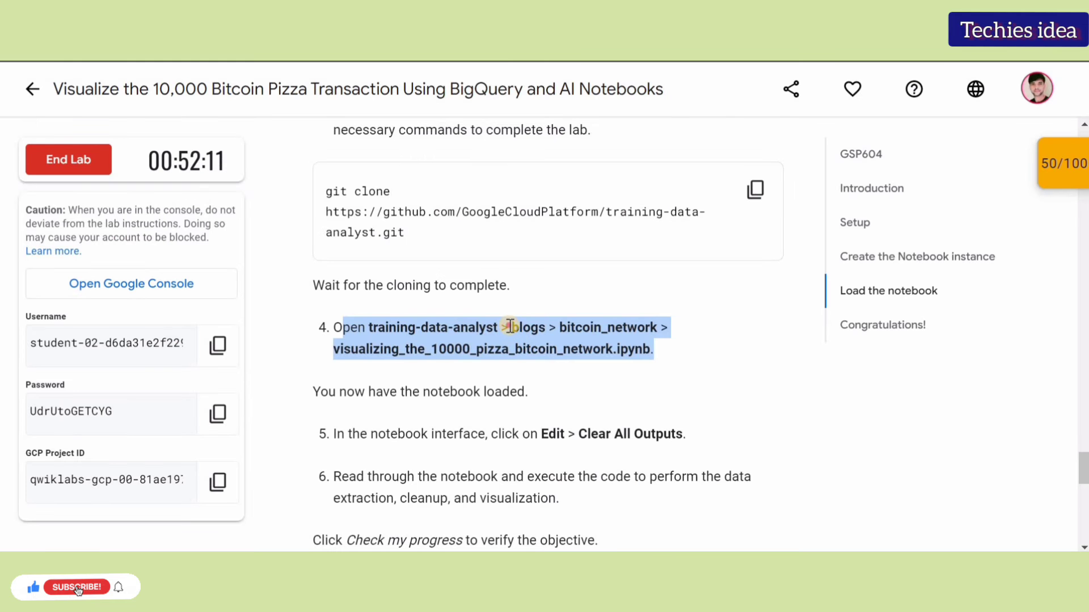
{"action": "double_click", "coordinate": [527, 328]}
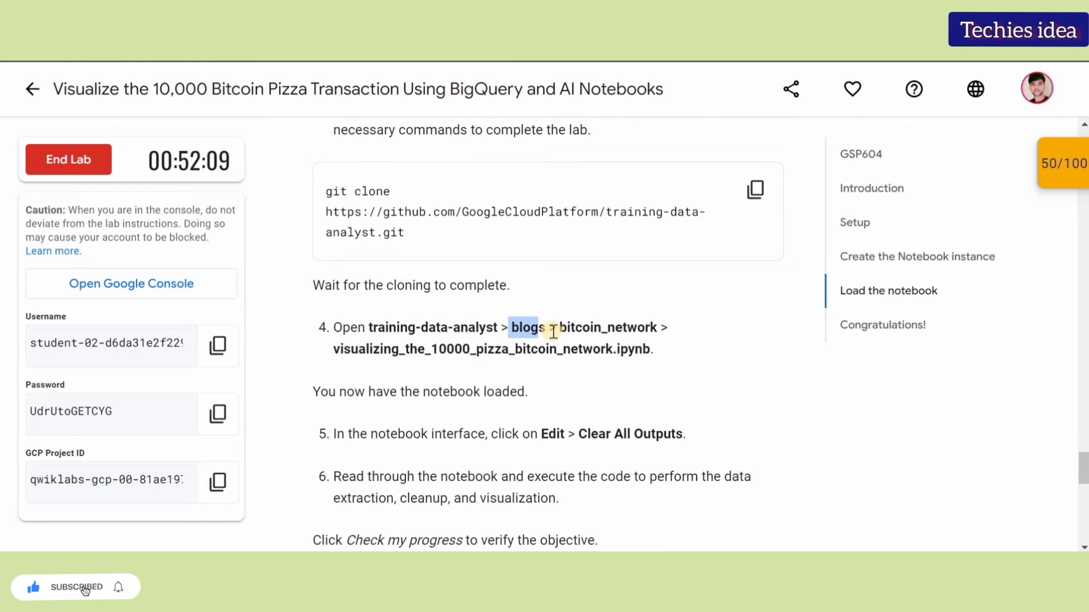
{"action": "left_click_drag", "start_coordinate": [668, 331], "coordinate": [557, 329]}
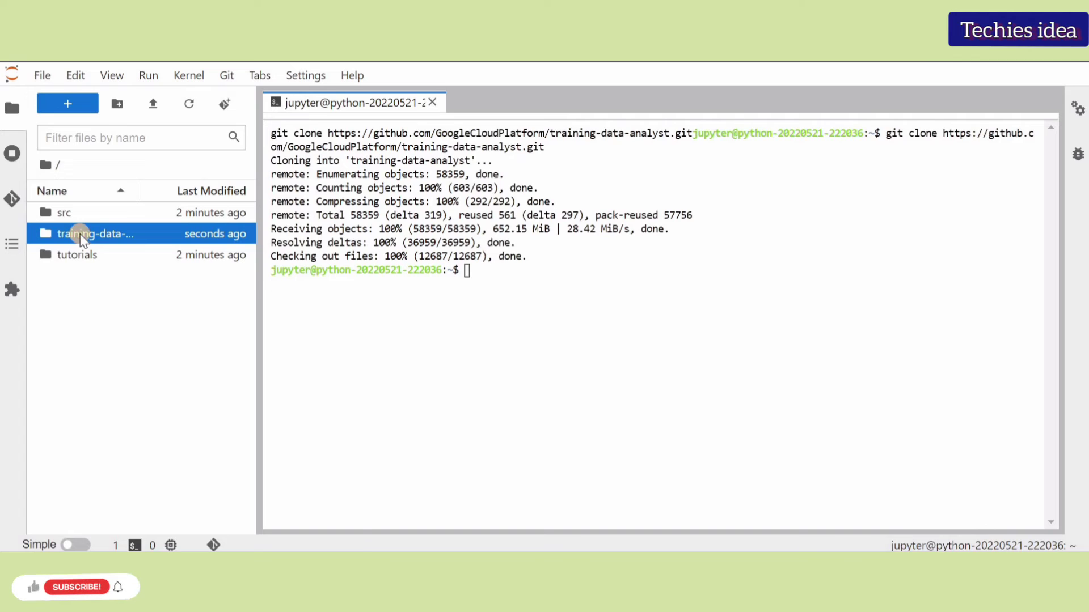
Open visualizing_the_10000_pizza_bitcoin_network.ipynb from training-data-analyst/blogs/bitcoin_network in JupyterLab
{"action": "double_click", "coordinate": [82, 235]}
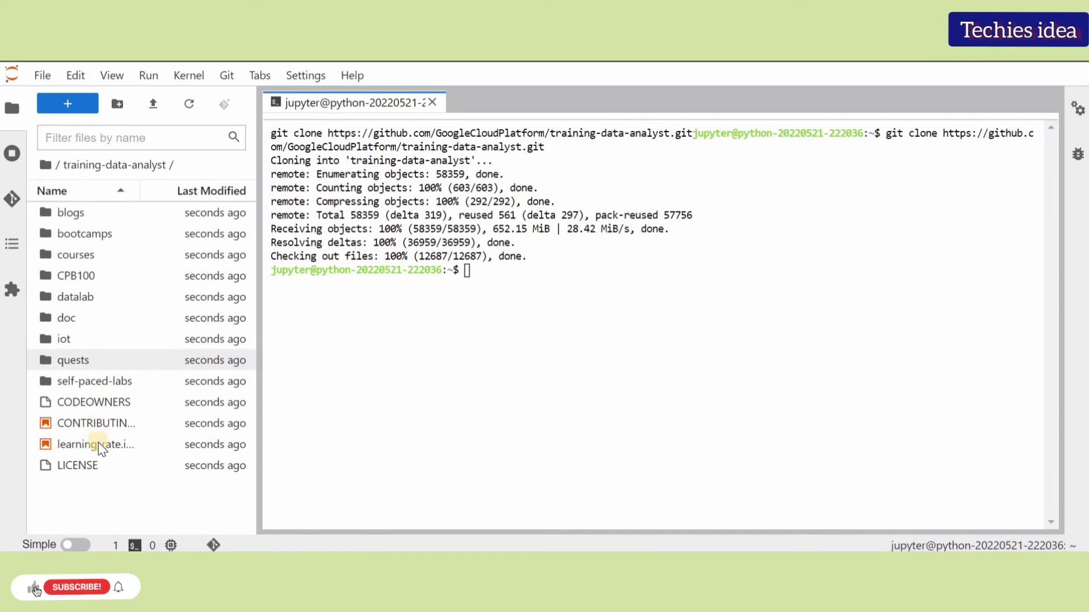
{"action": "double_click", "coordinate": [78, 219]}
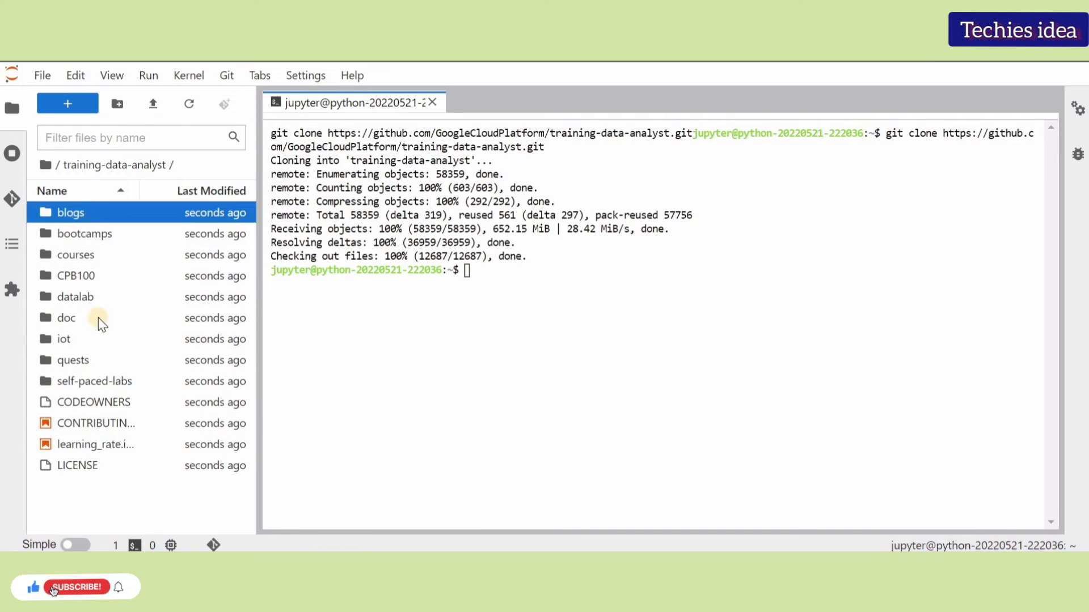
{"action": "double_click", "coordinate": [93, 361]}
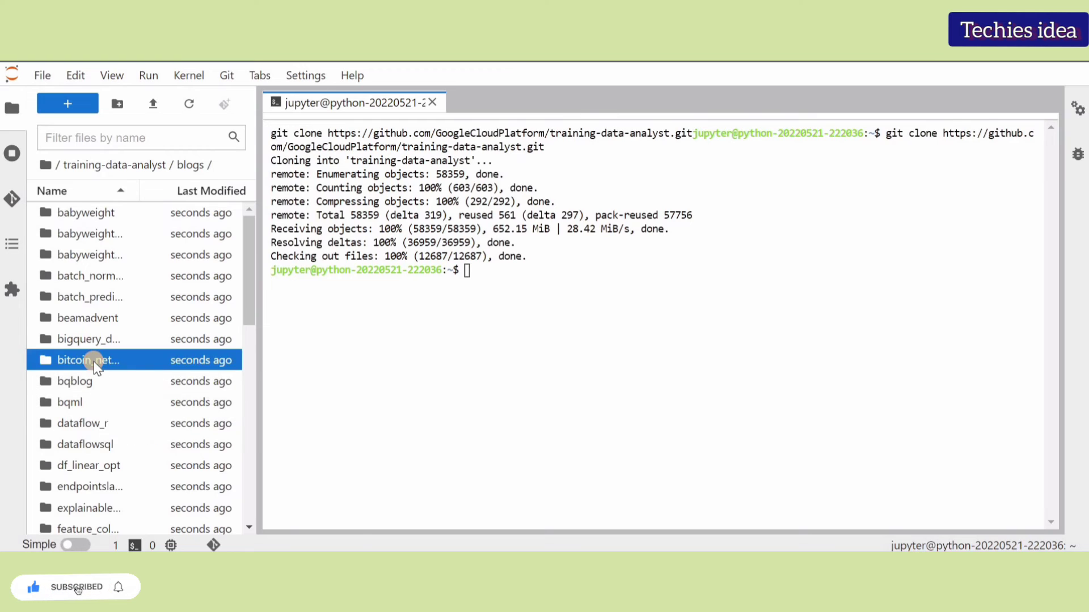
{"action": "double_click", "coordinate": [87, 211]}
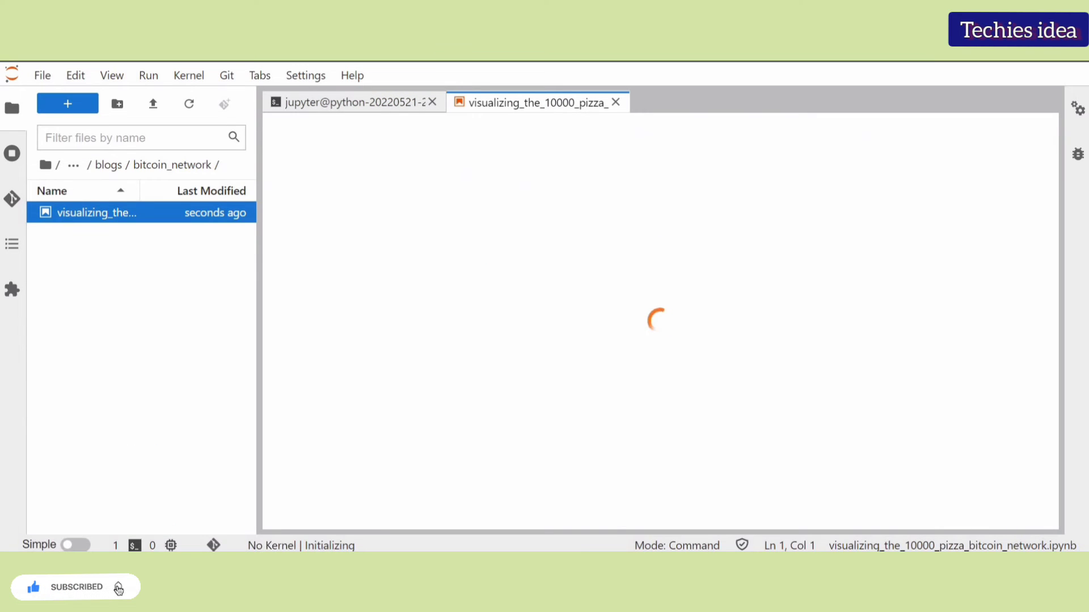
Run the notebook's cells from the introduction through the imports, BigQuery client, QUERY_TEMPLATE and trace_transactions definition
{"action": "left_click", "coordinate": [475, 325]}
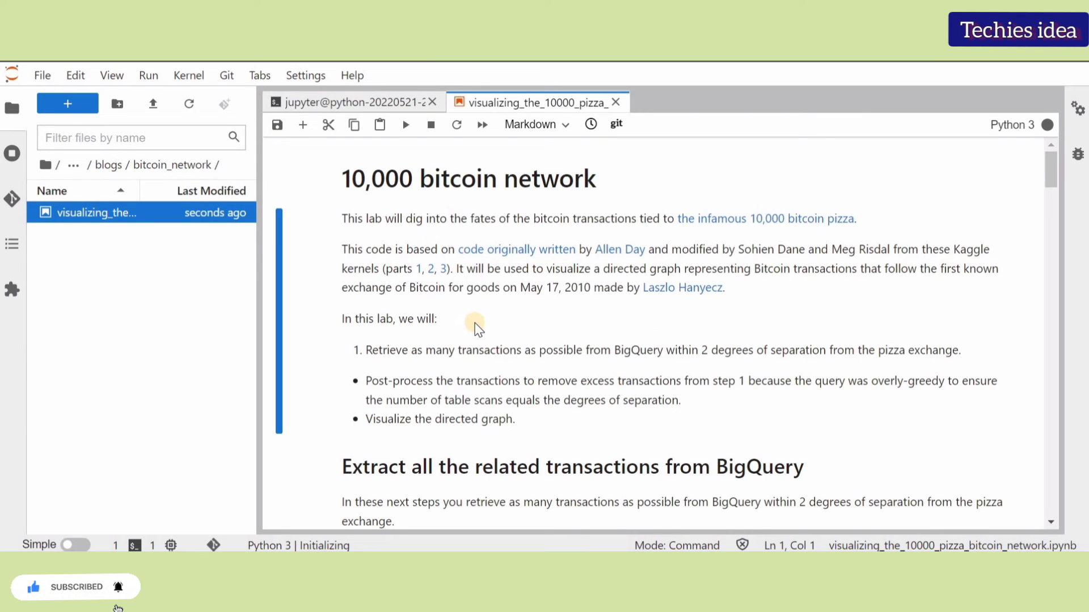
{"action": "key", "text": "Down"}
{"action": "key", "text": "Down"}
{"action": "key", "text": "Down"}
{"action": "key", "text": "Down"}
{"action": "key", "text": "Down"}
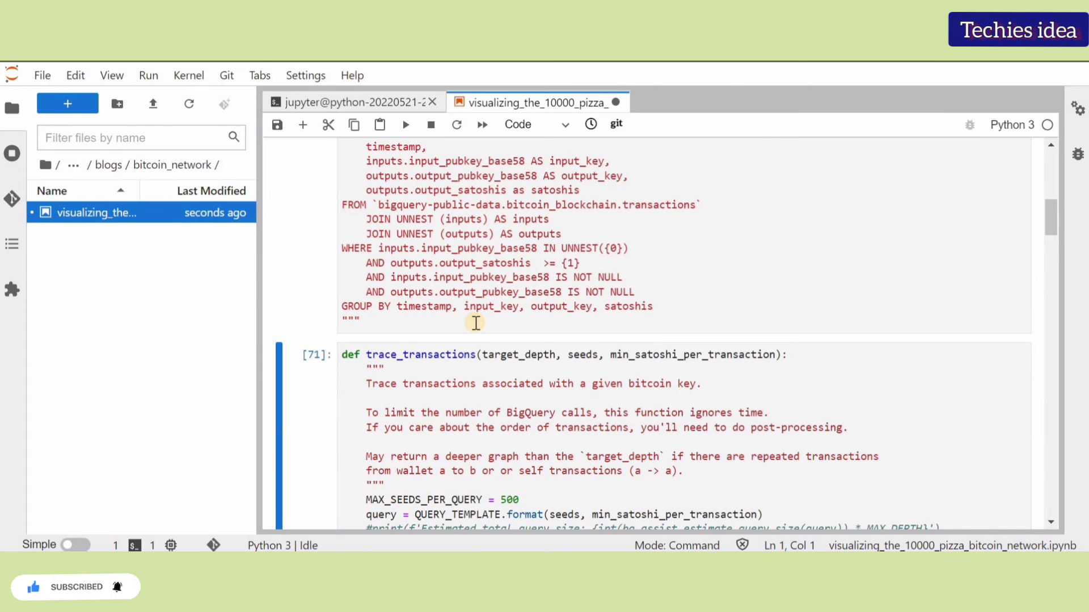
{"action": "scroll", "coordinate": [475, 324], "scroll_direction": "up", "scroll_amount": 5}
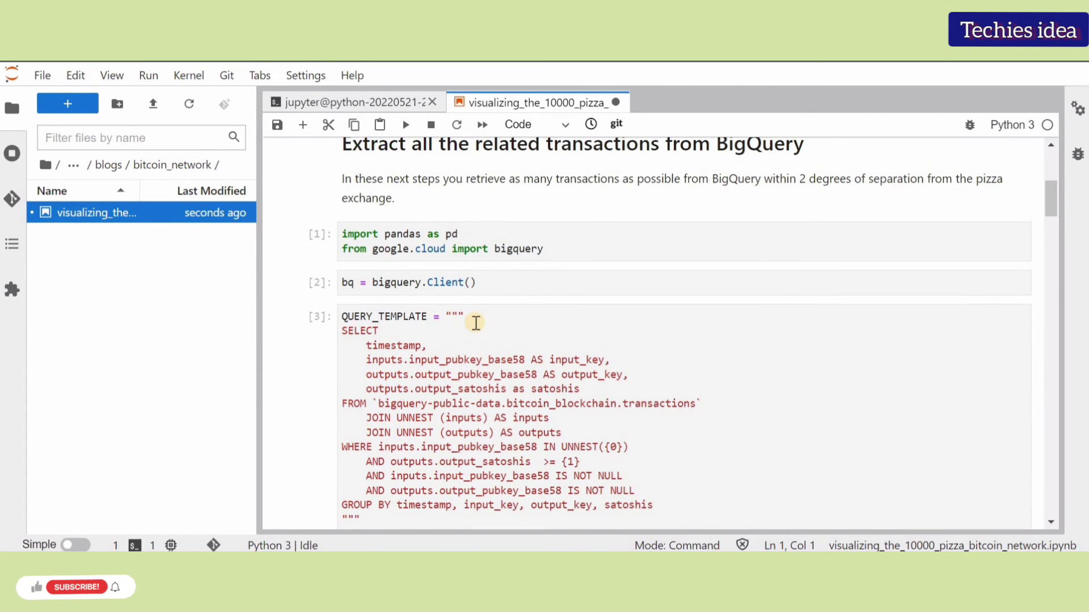
{"action": "scroll", "coordinate": [475, 323], "scroll_direction": "down", "scroll_amount": 6}
{"action": "key", "text": "Down"}
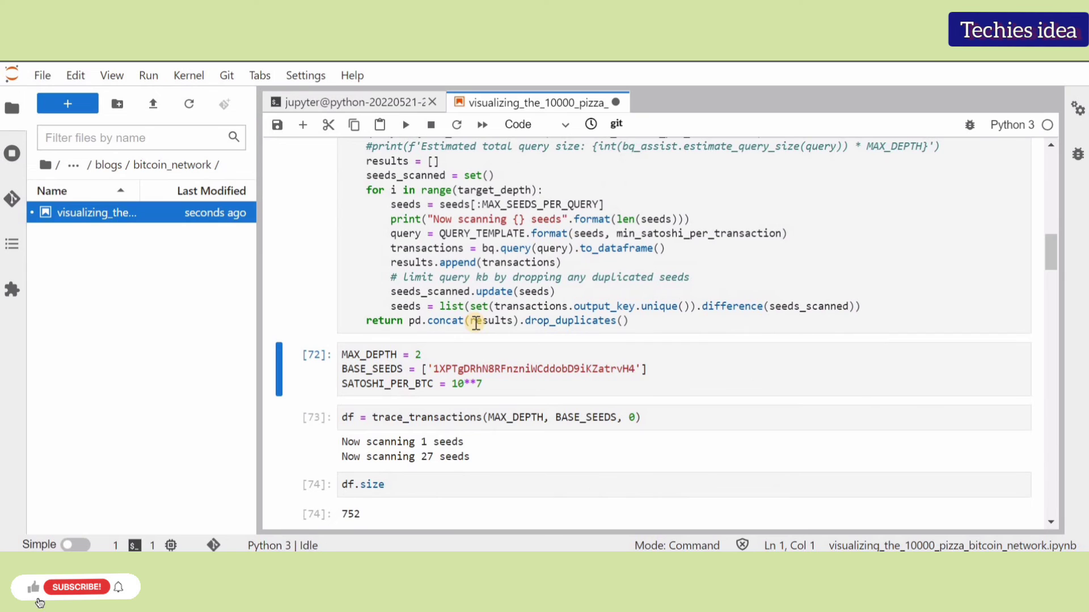
Run the cells from the MAX_DEPTH settings through the transaction trace, df.size and the date_time conversion
{"action": "key", "text": "shift+Return"}
{"action": "key", "text": "shift+Return"}
{"action": "key", "text": "shift+Return"}
{"action": "key", "text": "shift+Return"}
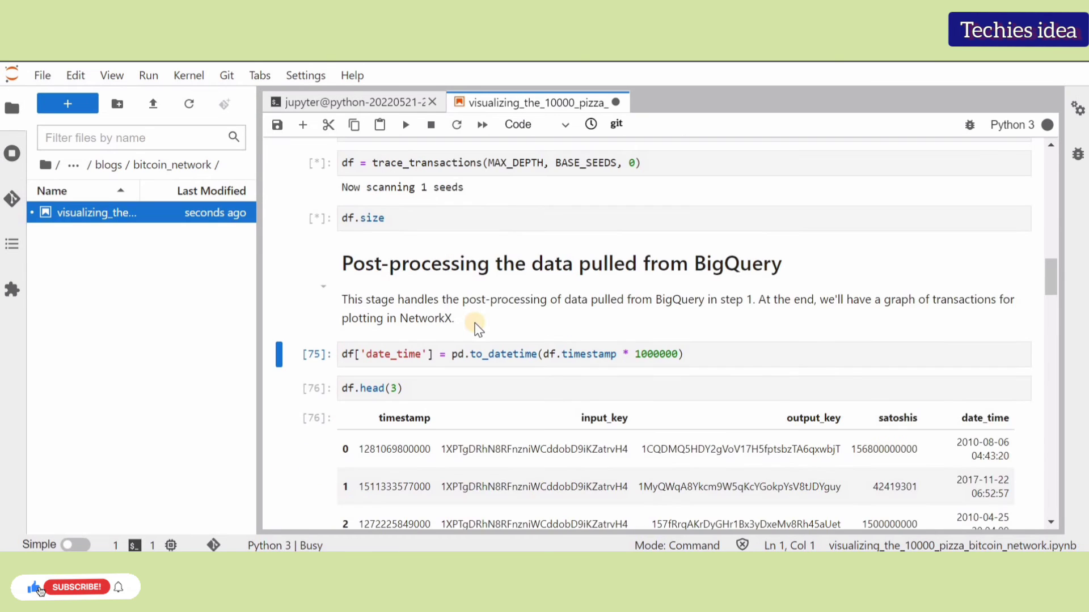
{"action": "key", "text": "shift+Return"}
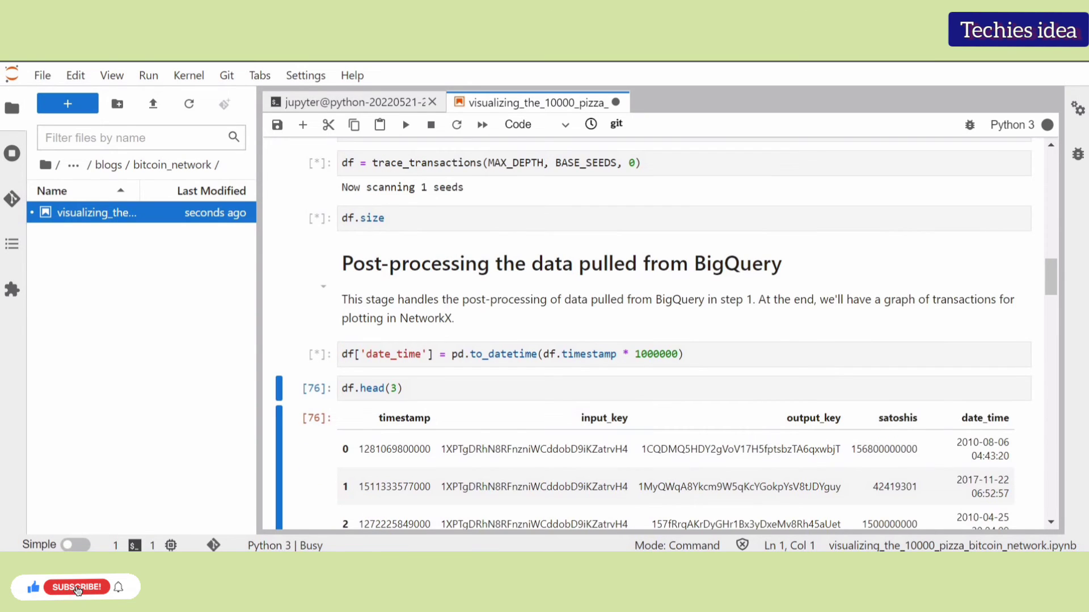
Open the desktop sticky note app and replace the note's text with "Press shift + enter for running this code..."
{"action": "key", "text": "super"}
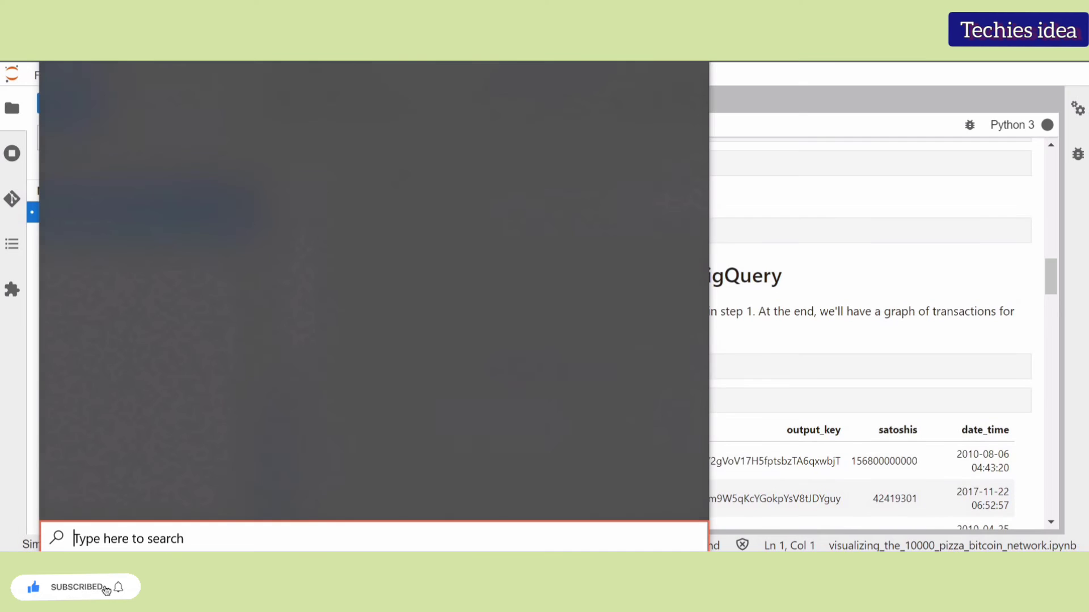
{"action": "type", "text": "note"}
{"action": "left_click", "coordinate": [166, 117]}
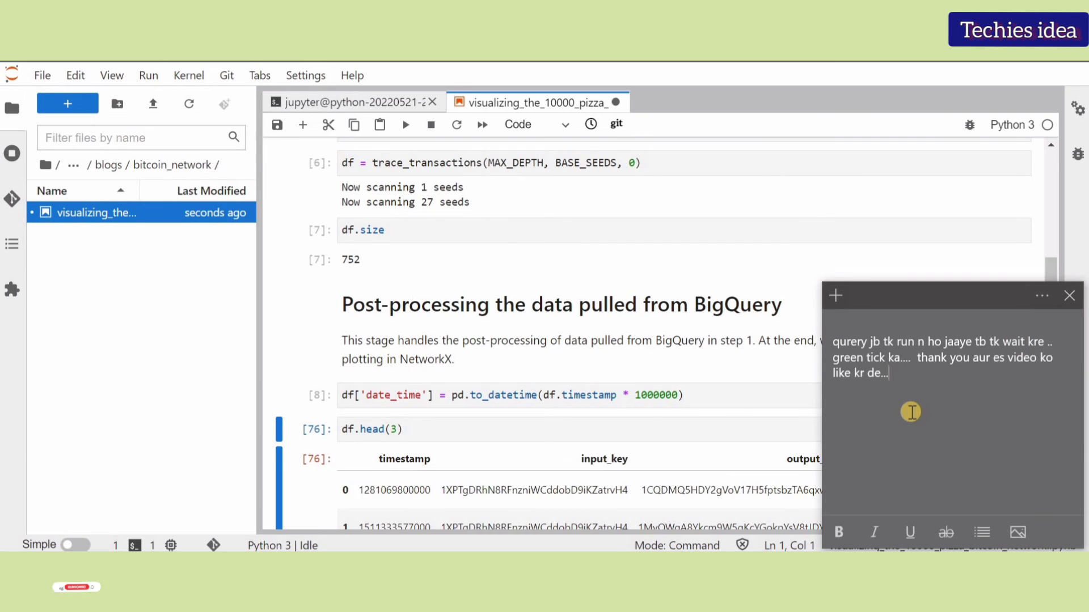
{"action": "key", "text": "ctrl+a"}
{"action": "key", "text": "BackSpace"}
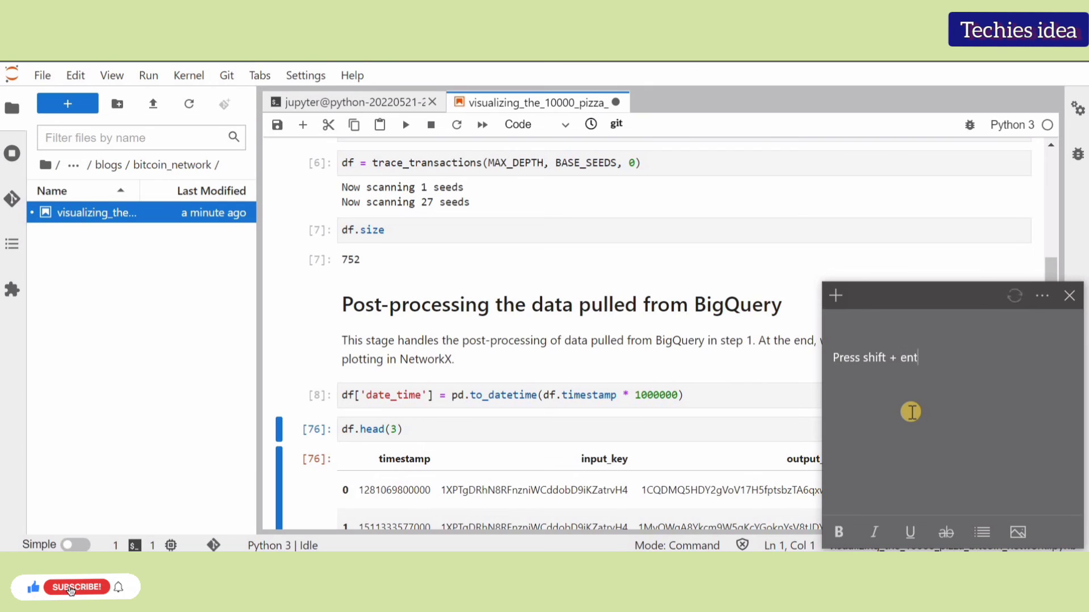
{"action": "type", "text": "Press shift + enter for running this code..."}
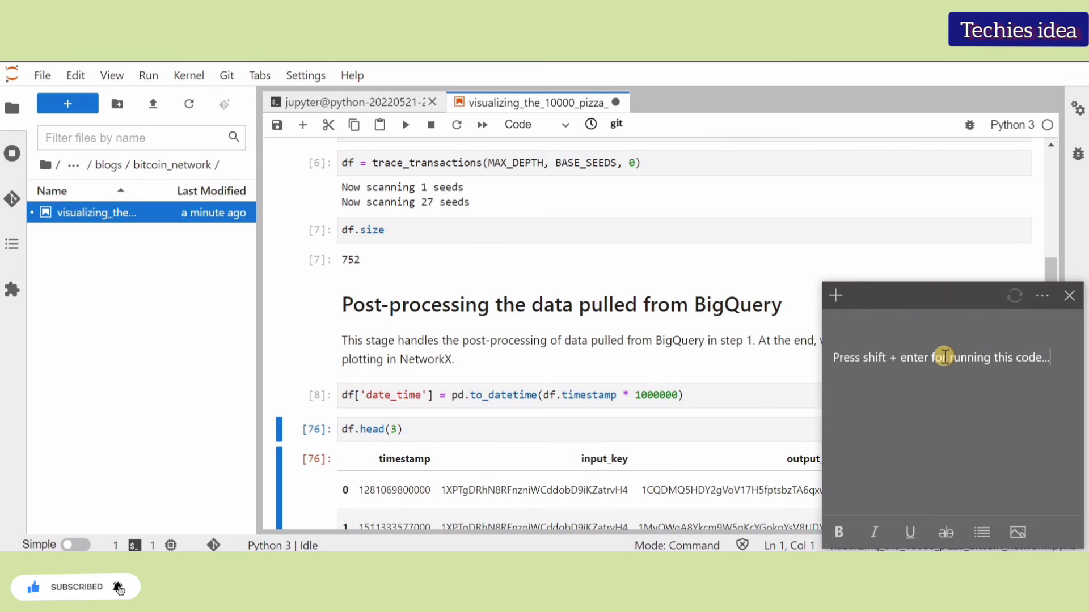
{"action": "left_click_drag", "start_coordinate": [903, 380], "coordinate": [928, 320]}
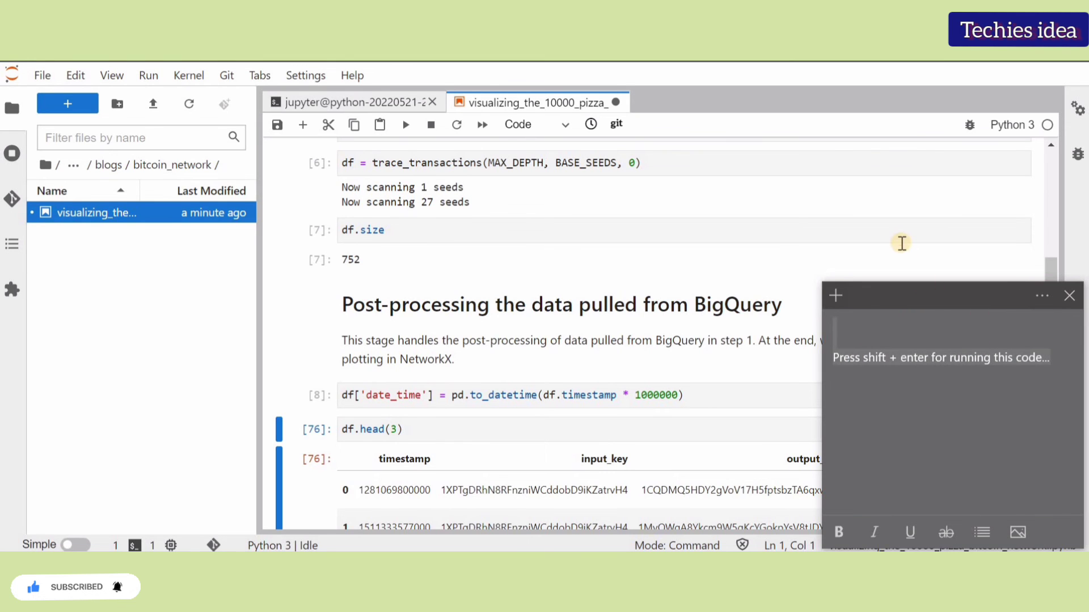
Return to the notebook and view the df.head(3) cell in the post-processing section
{"action": "left_click", "coordinate": [902, 243]}
{"action": "scroll", "coordinate": [902, 243], "scroll_direction": "up", "scroll_amount": 1}
{"action": "scroll", "coordinate": [901, 243], "scroll_direction": "down", "scroll_amount": 4}
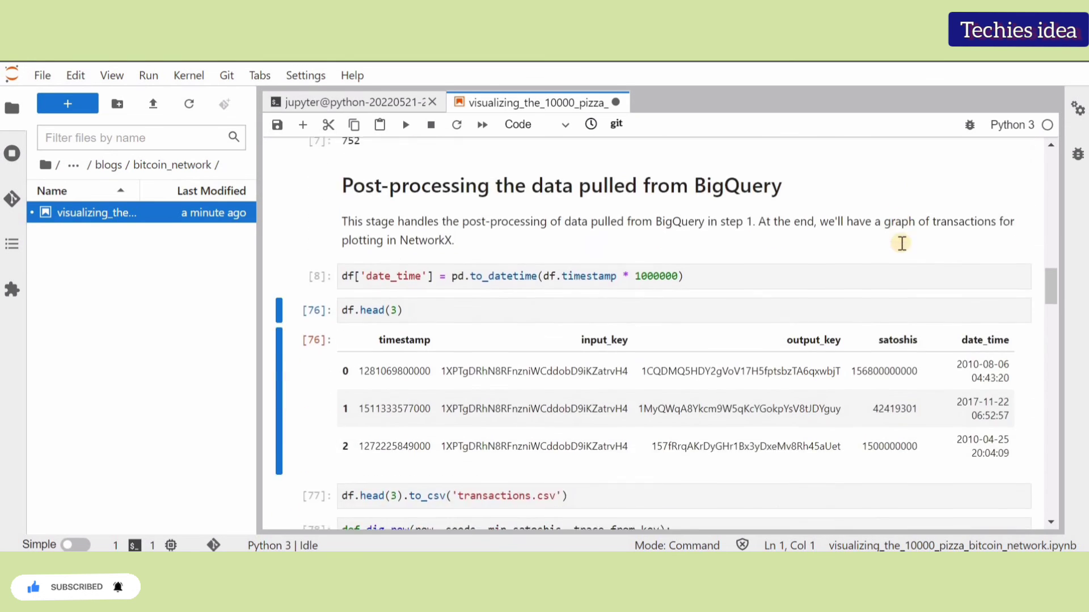